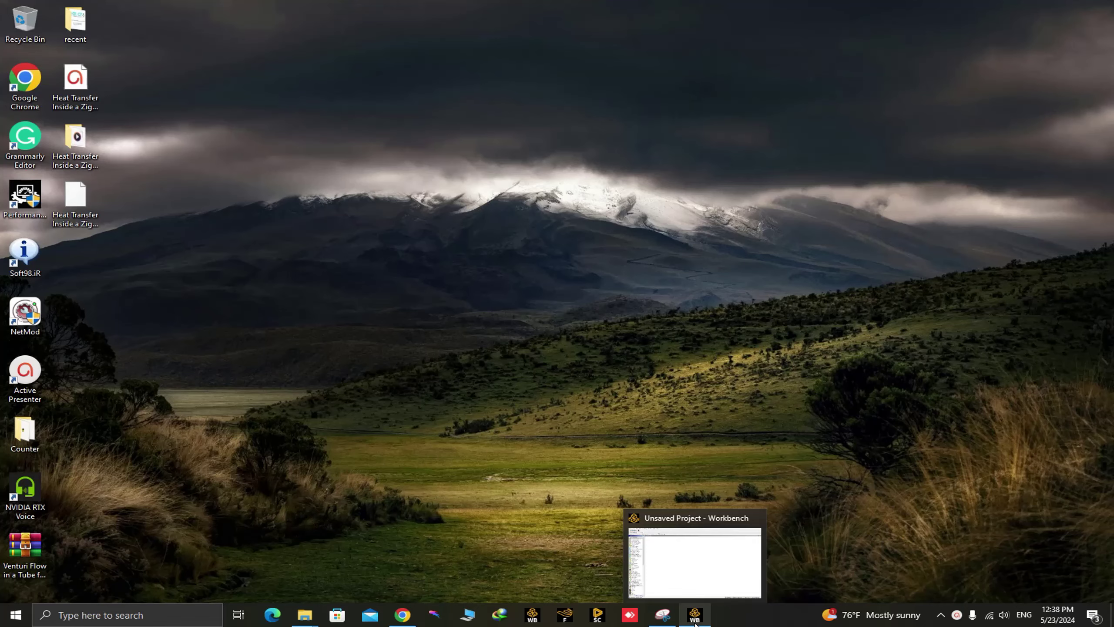
# - Add a Fluid Flow (Fluent) system and create its Geometry as new SpaceClaim geometry
pyautogui.click(695, 615)
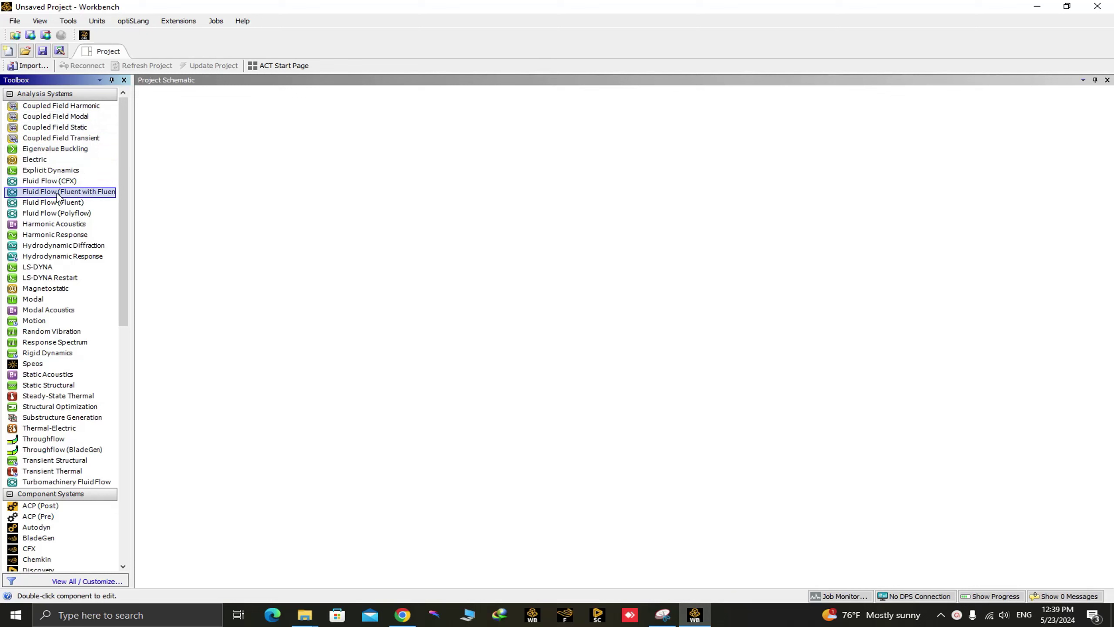
pyautogui.moveTo(55, 201); pyautogui.dragTo(212, 135)
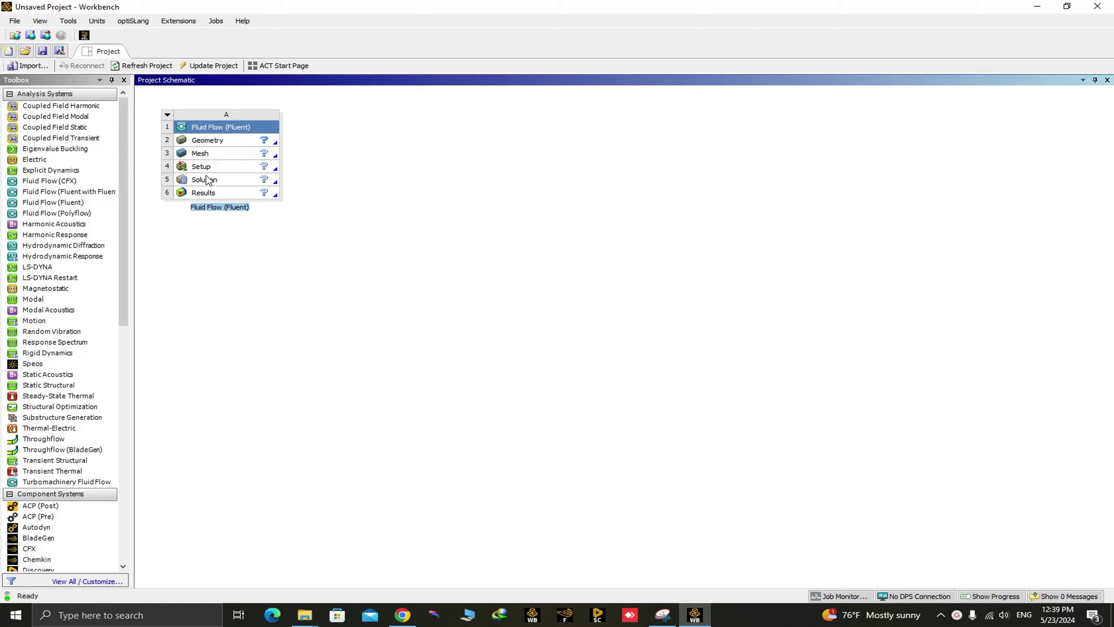
pyautogui.click(219, 141)
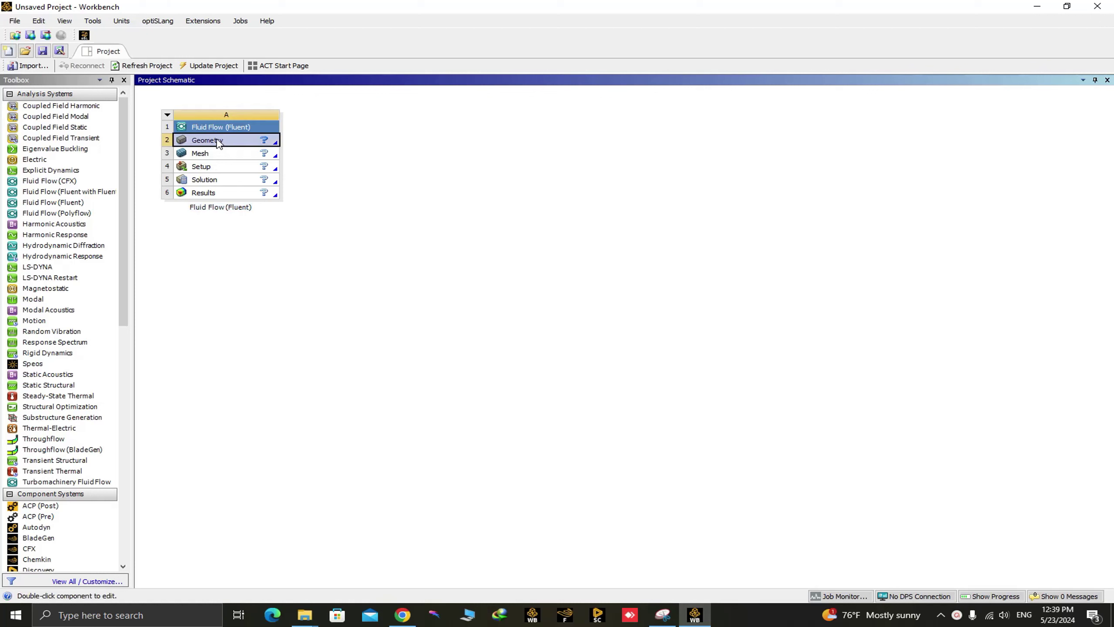
pyautogui.rightClick(219, 143)
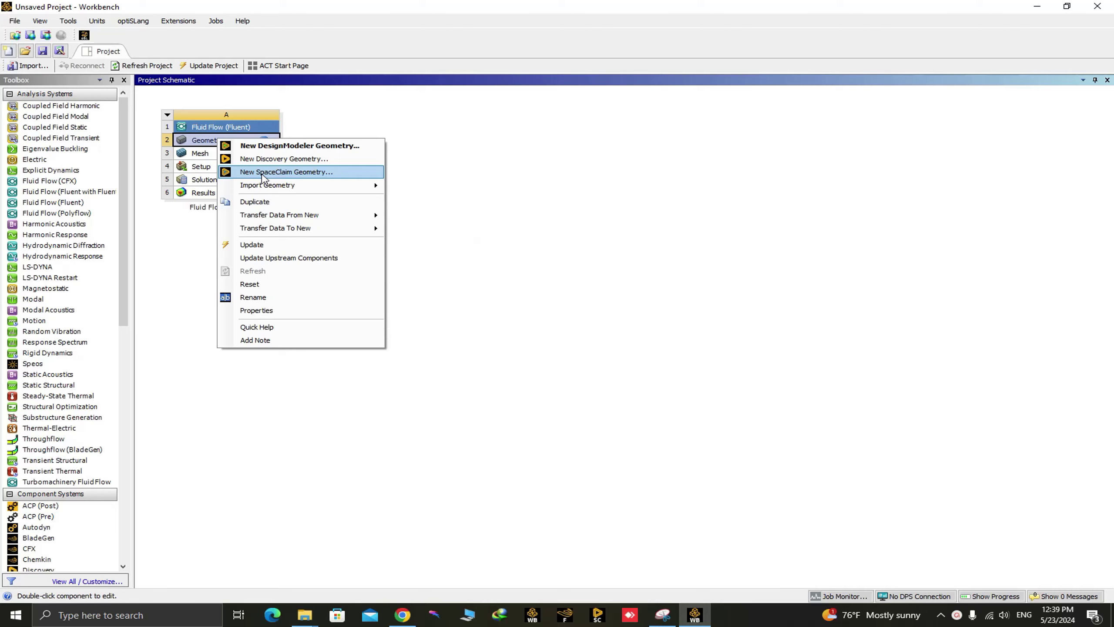
pyautogui.click(264, 173)
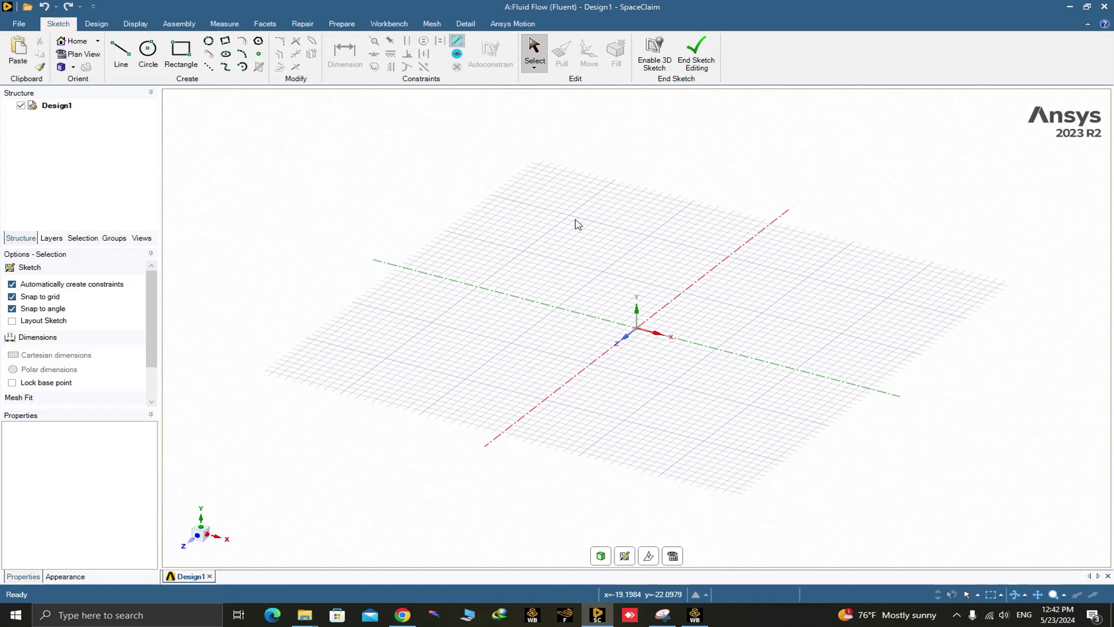
# - Switch to Plan View and select the grid as the new sketch plane
pyautogui.click(197, 538)
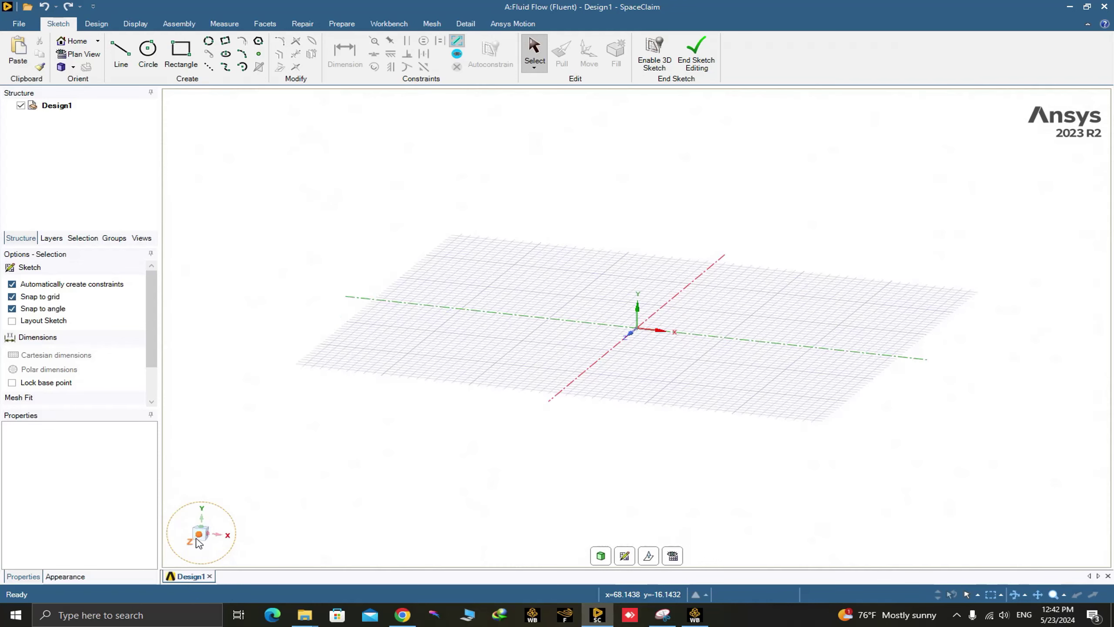
pyautogui.click(626, 558)
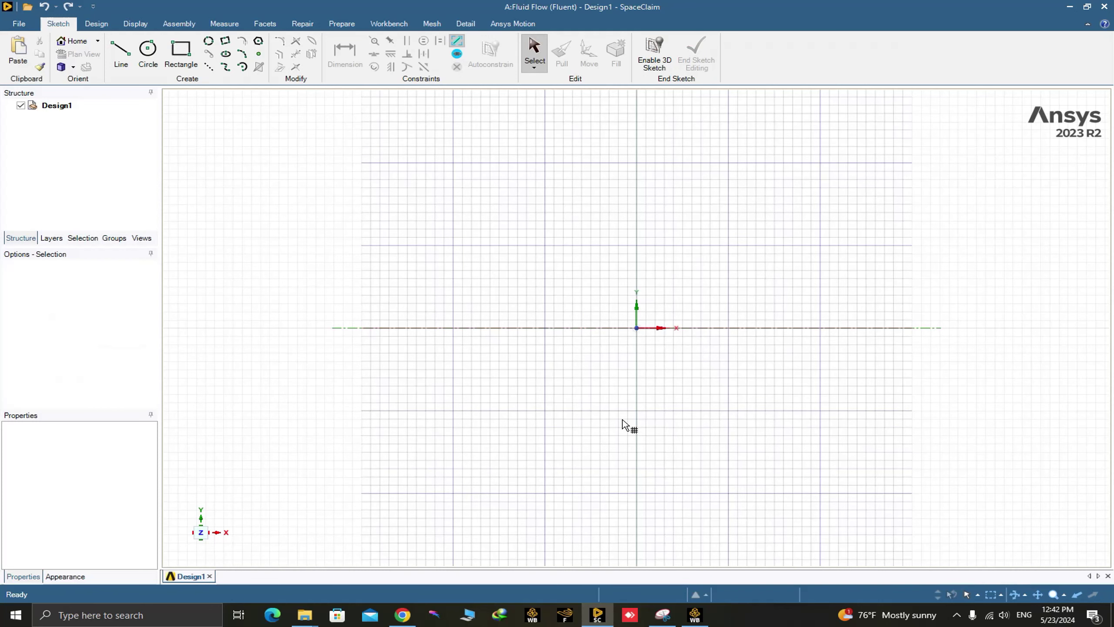
pyautogui.click(625, 425)
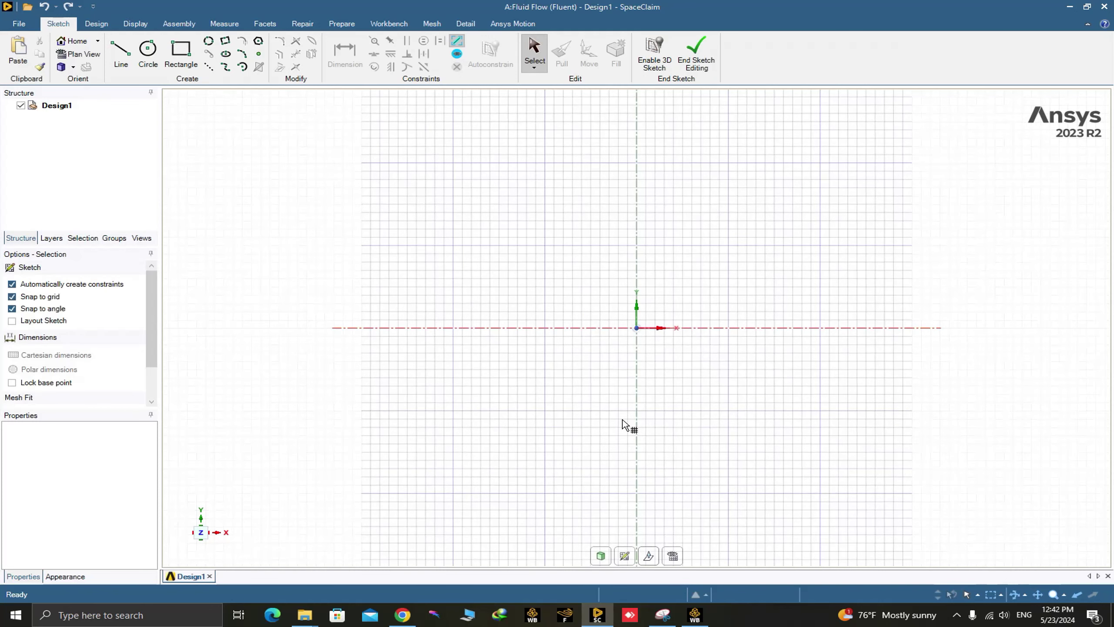
# - Draw a rectangle from the origin with a width of 450
pyautogui.click(179, 53)
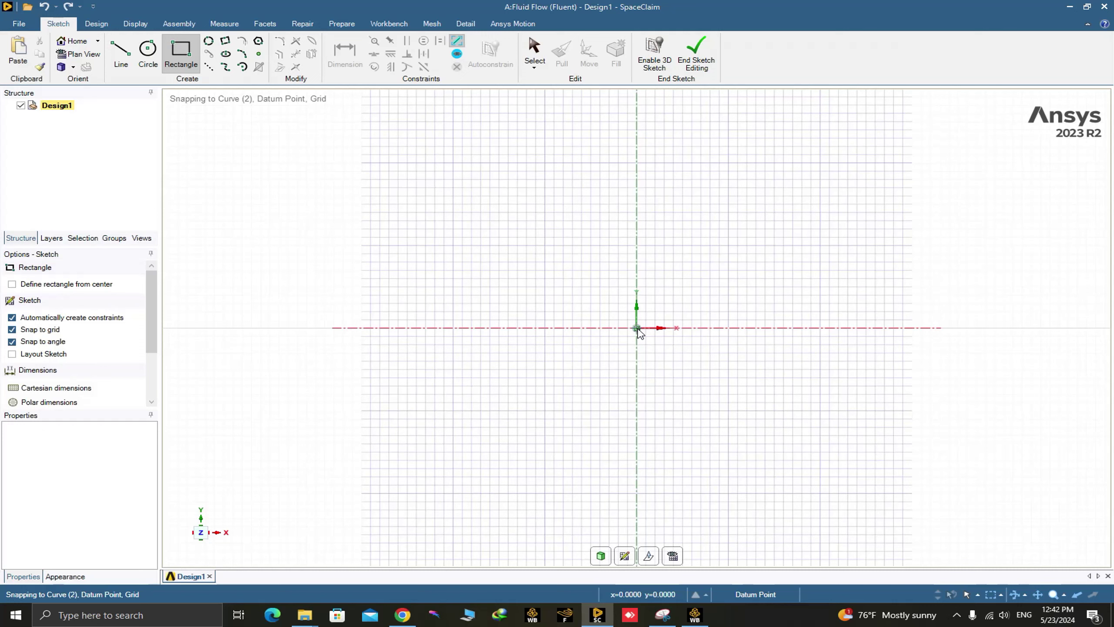
pyautogui.click(637, 327)
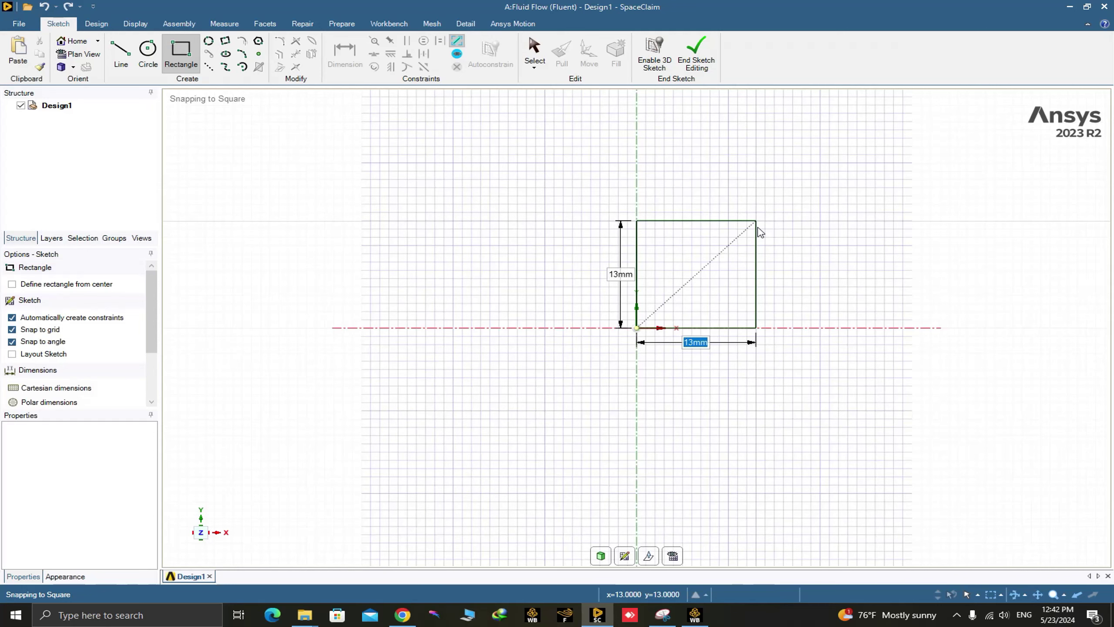
pyautogui.write('400')
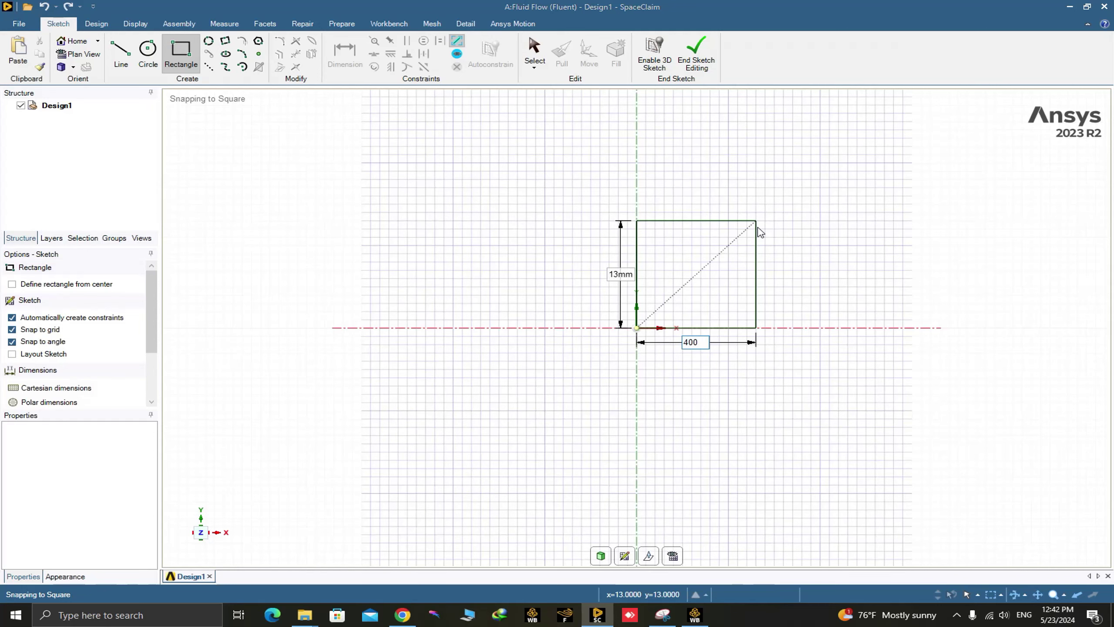
pyautogui.press('Escape')
pyautogui.write('450')
pyautogui.press('Return')
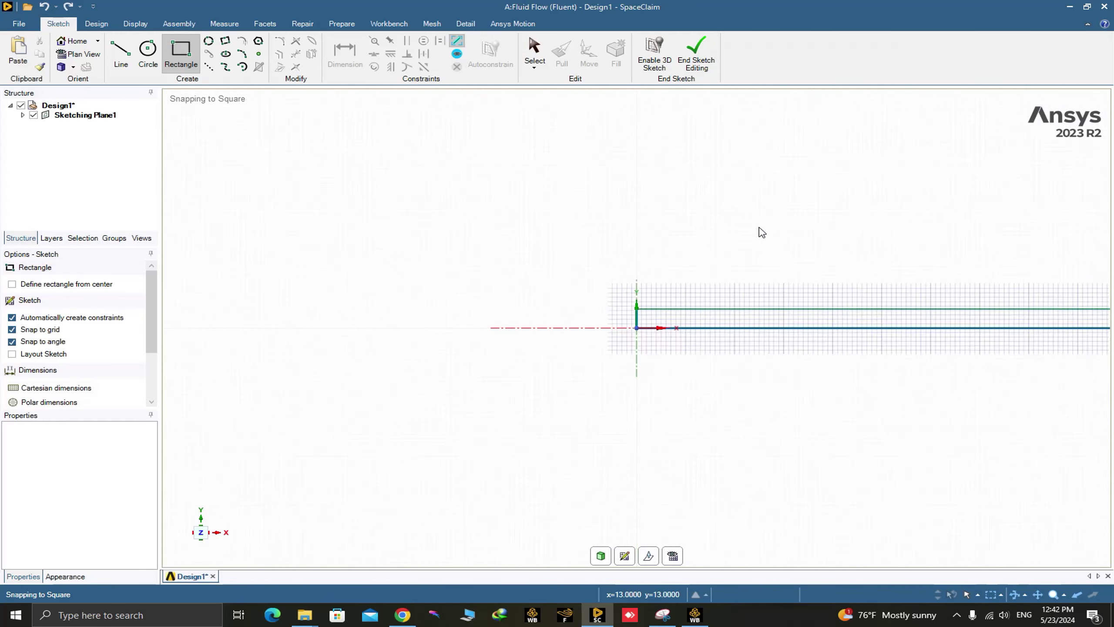
# - Dimension the rectangle's left edge to a height of 180 mm
pyautogui.scroll(-3, 333, 310)
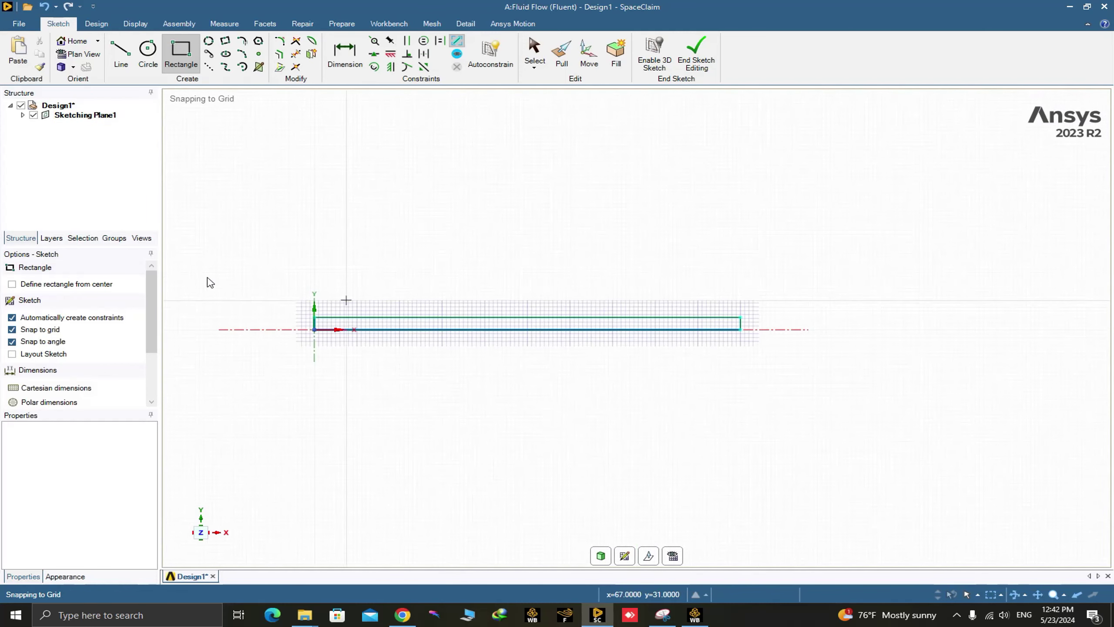
pyautogui.click(334, 70)
pyautogui.scroll(5, 316, 347)
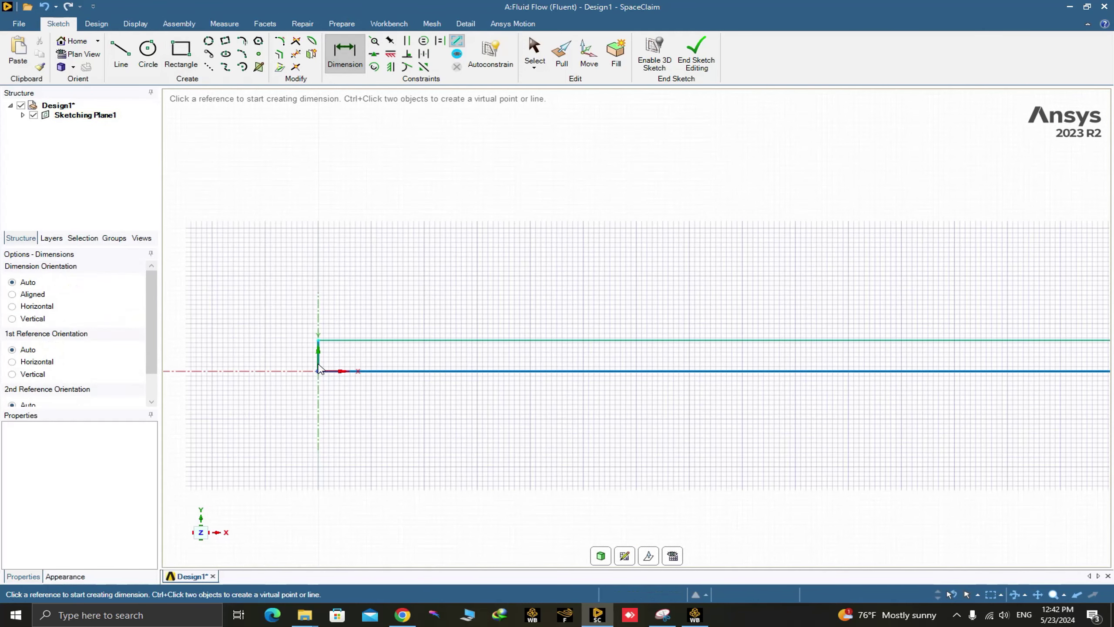
pyautogui.click(317, 352)
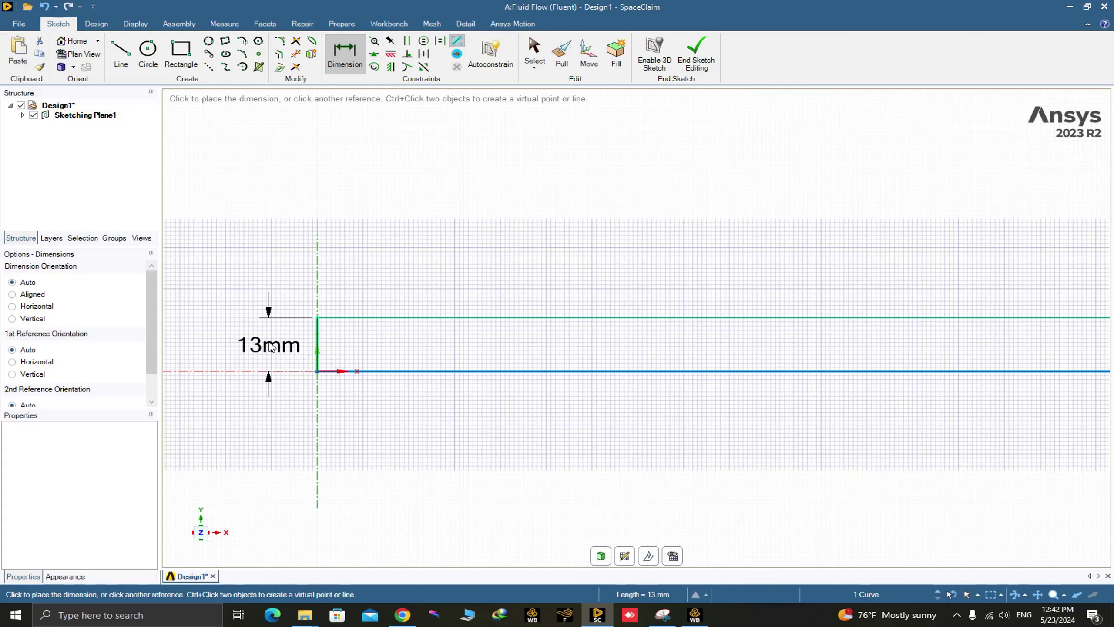
pyautogui.click(271, 347)
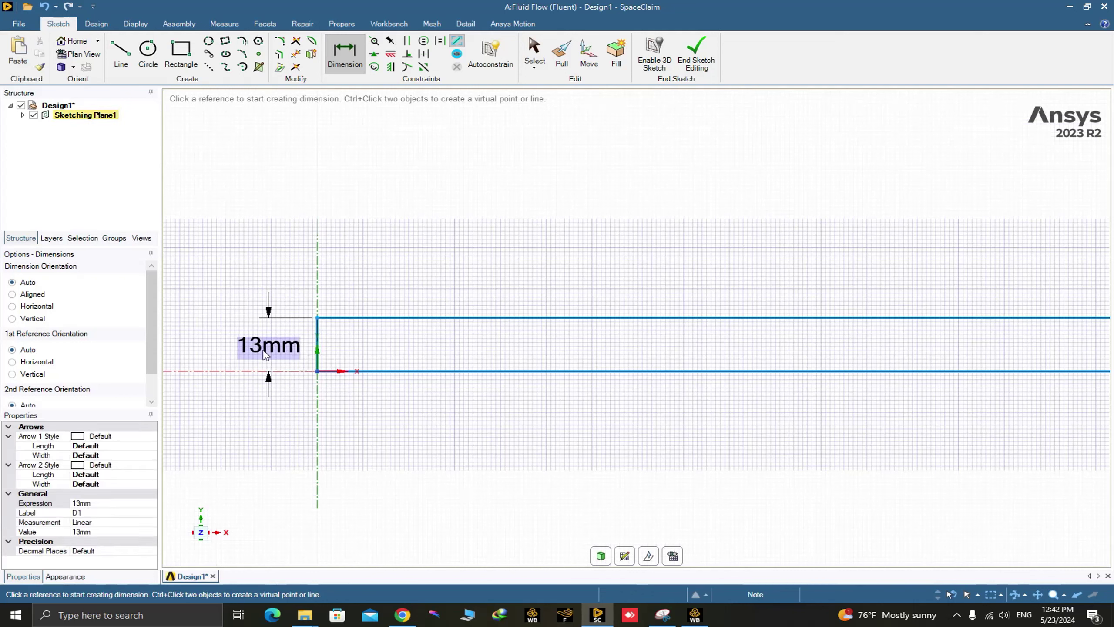
pyautogui.doubleClick(266, 351)
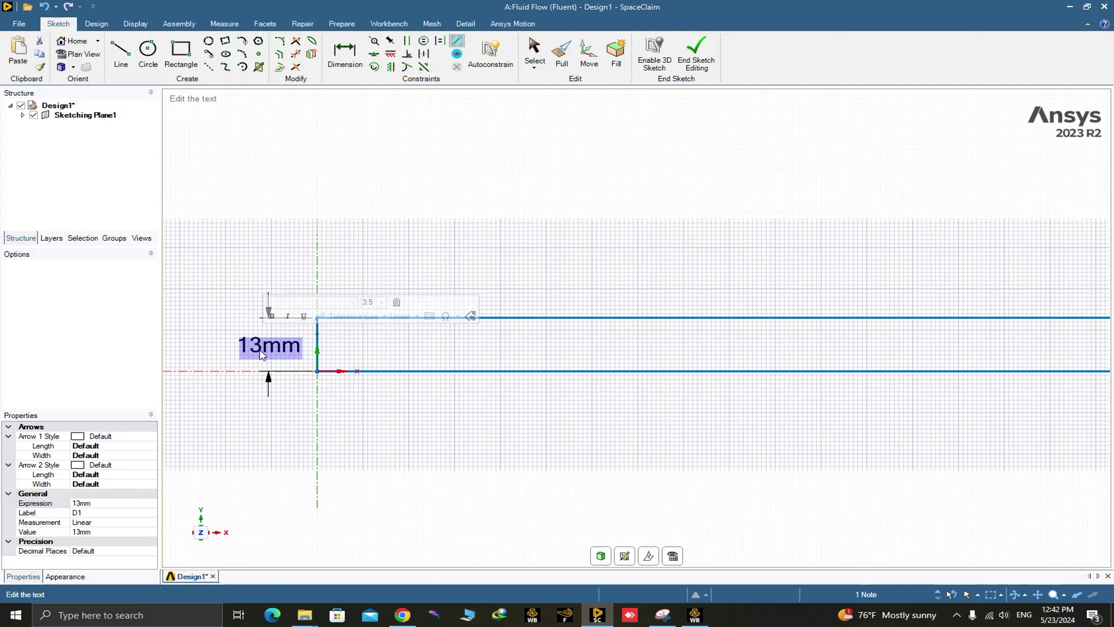
pyautogui.write('180')
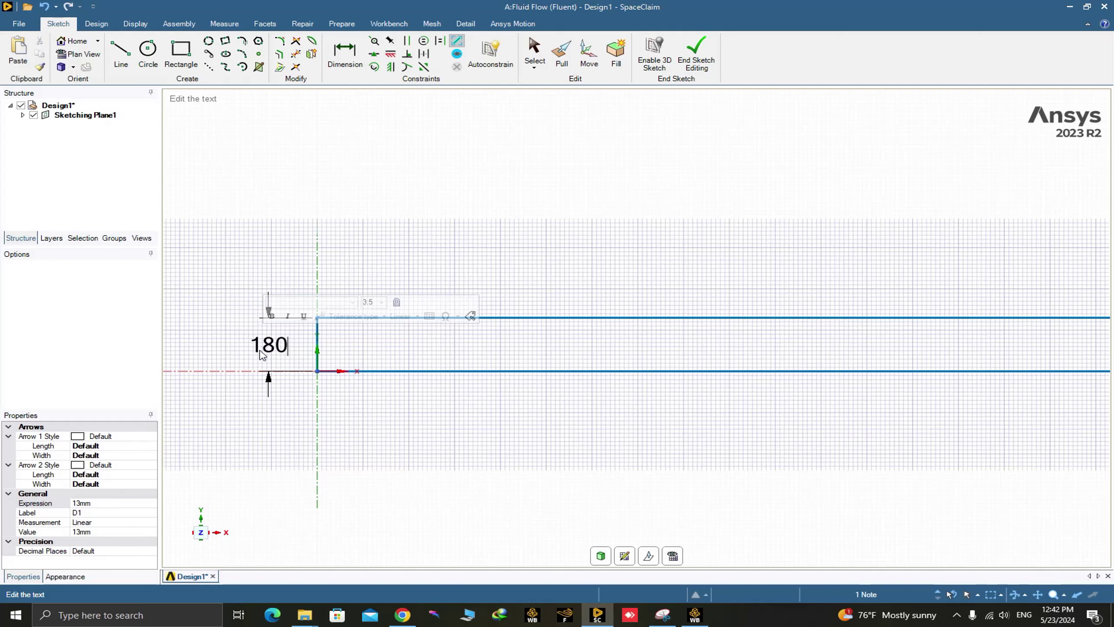
pyautogui.press('Return')
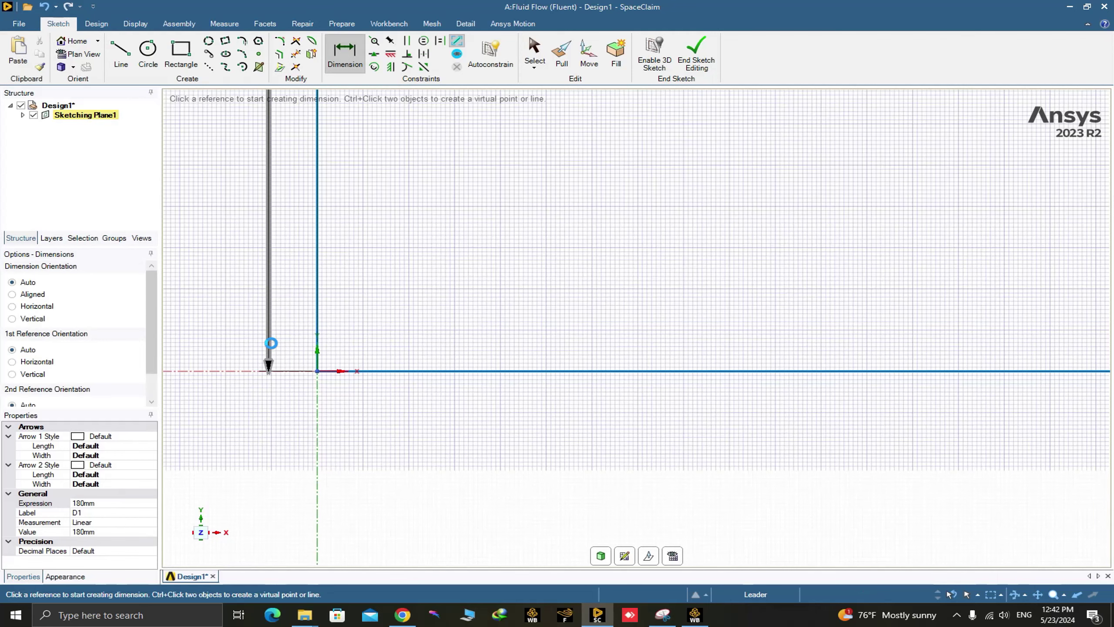
# - Switch to 3D Mode so the rectangle becomes a flat surface
pyautogui.scroll(-5, 381, 343)
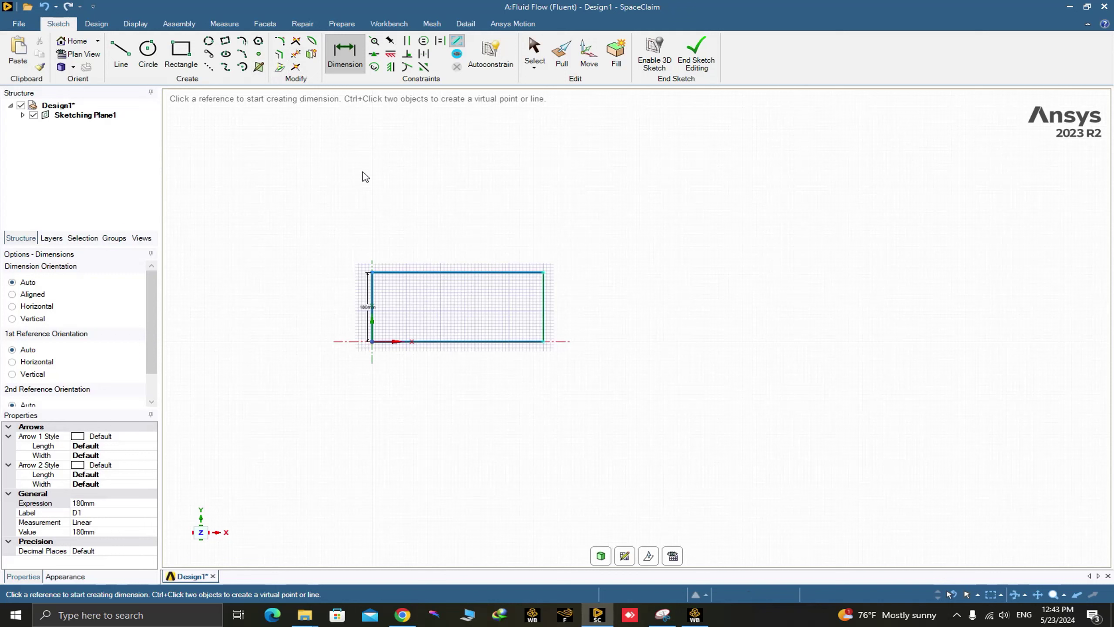
pyautogui.click(102, 24)
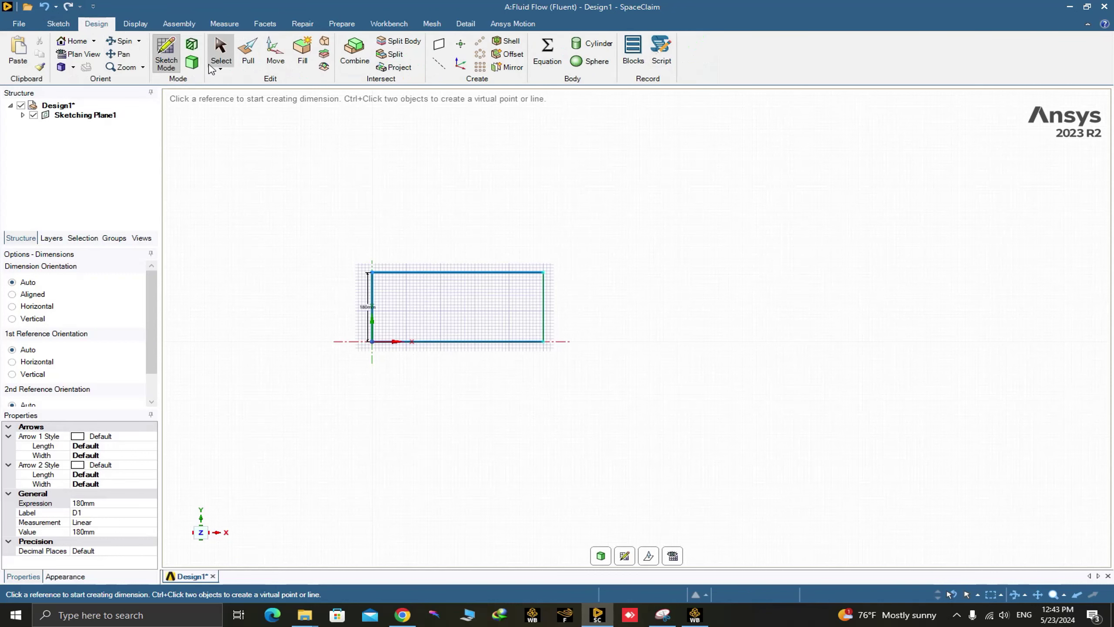
pyautogui.click(193, 65)
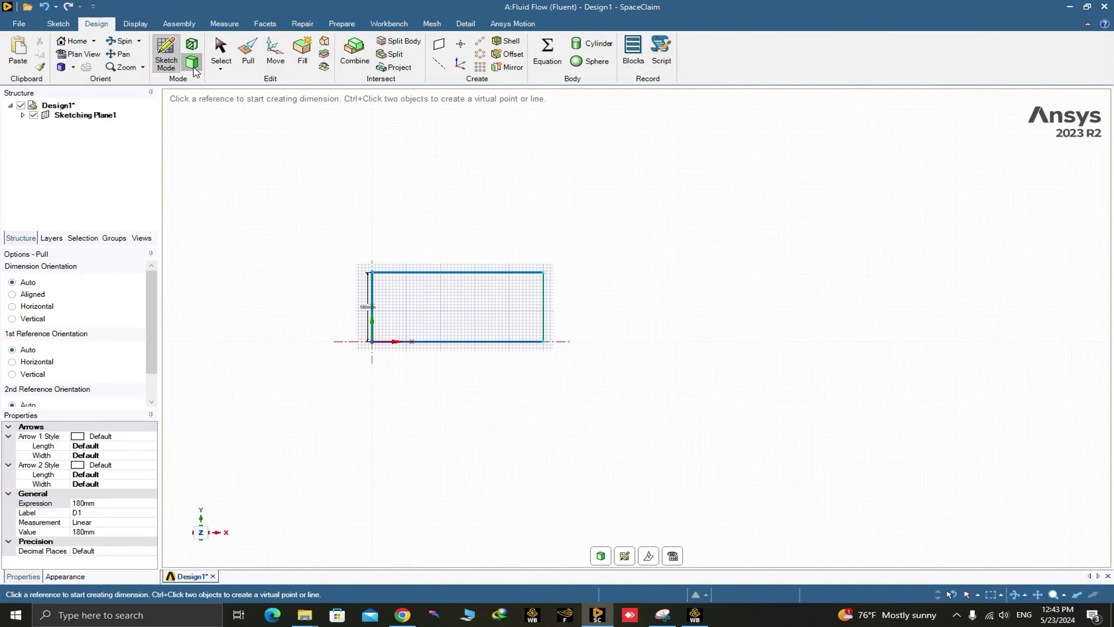
pyautogui.scroll(5, 373, 325)
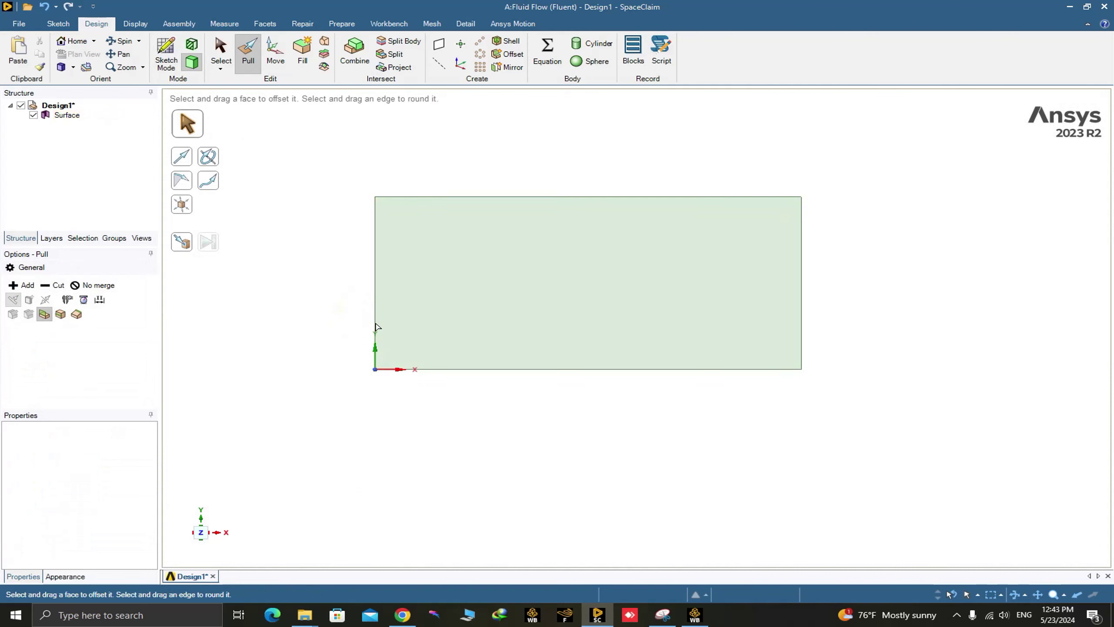
pyautogui.scroll(-4, 377, 327)
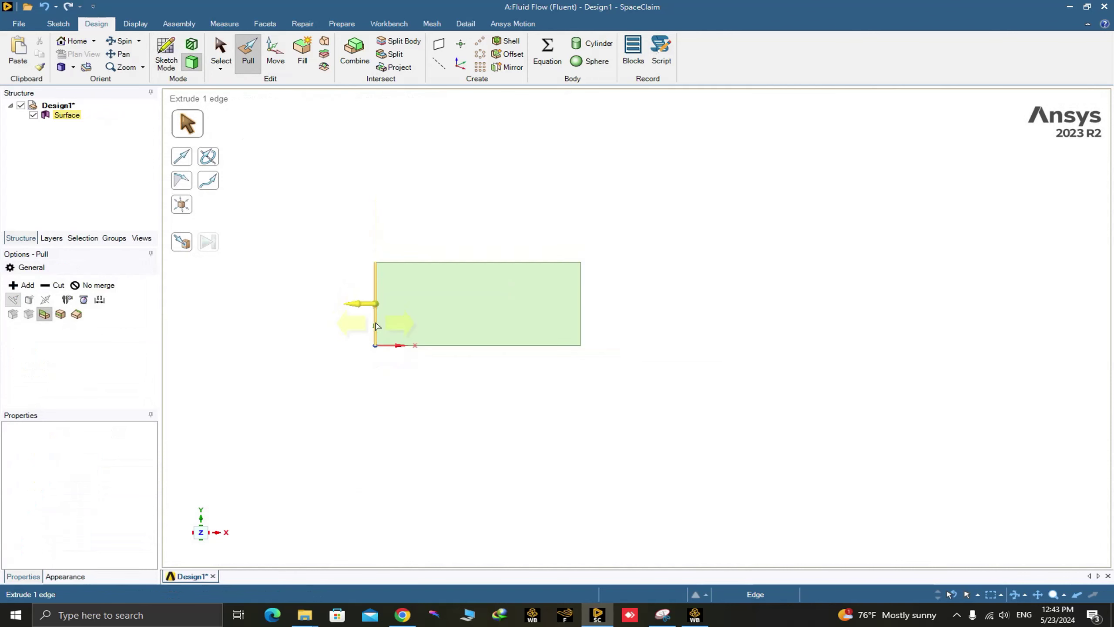
pyautogui.rightClick(492, 200)
pyautogui.click(822, 161)
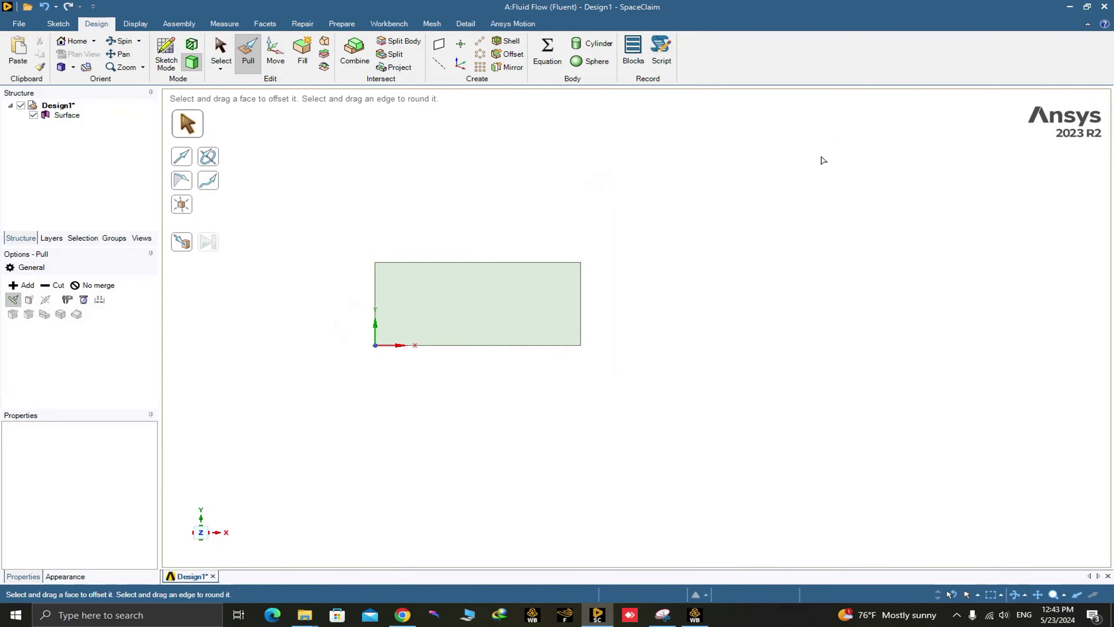
# - Close SpaceClaim keeping the design, then launch Meshing from the Mesh cell (A3)
pyautogui.click(1103, 7)
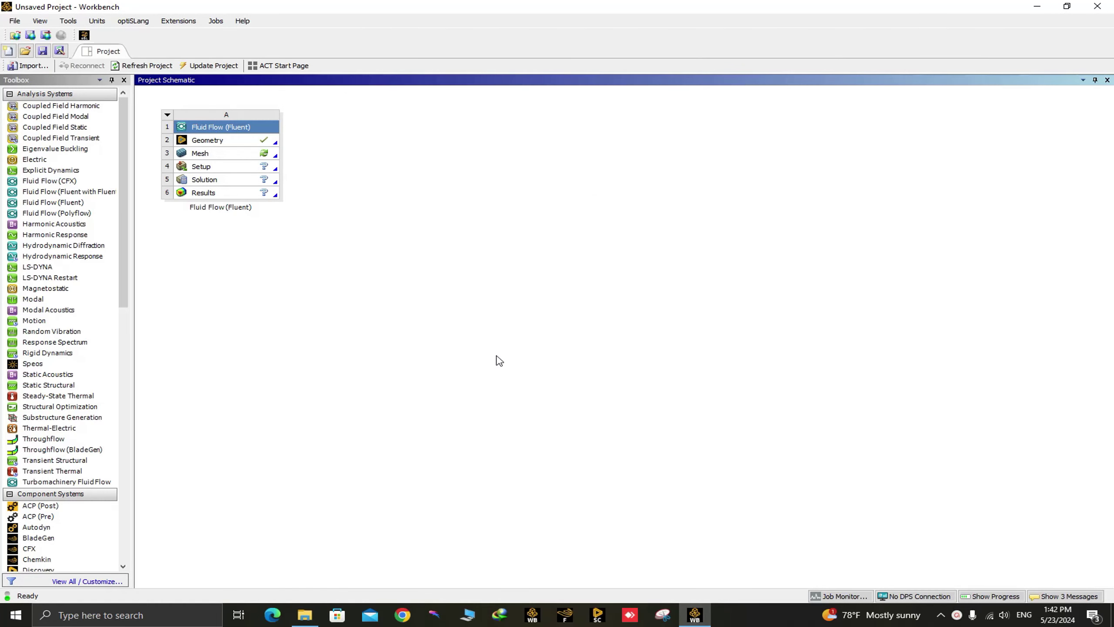
pyautogui.click(225, 157)
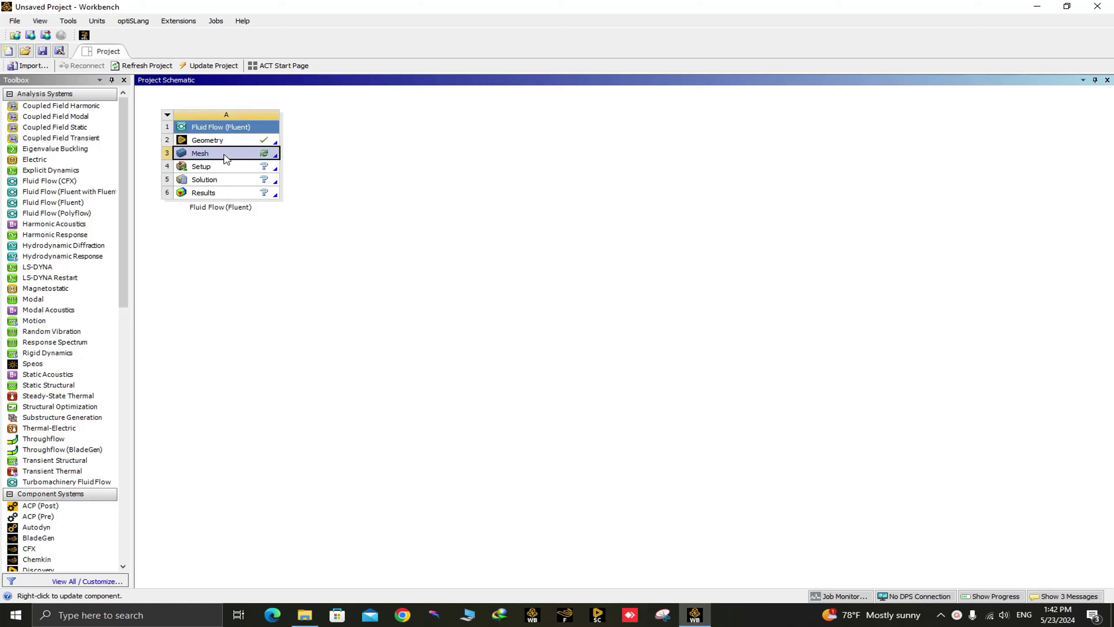
pyautogui.doubleClick(225, 157)
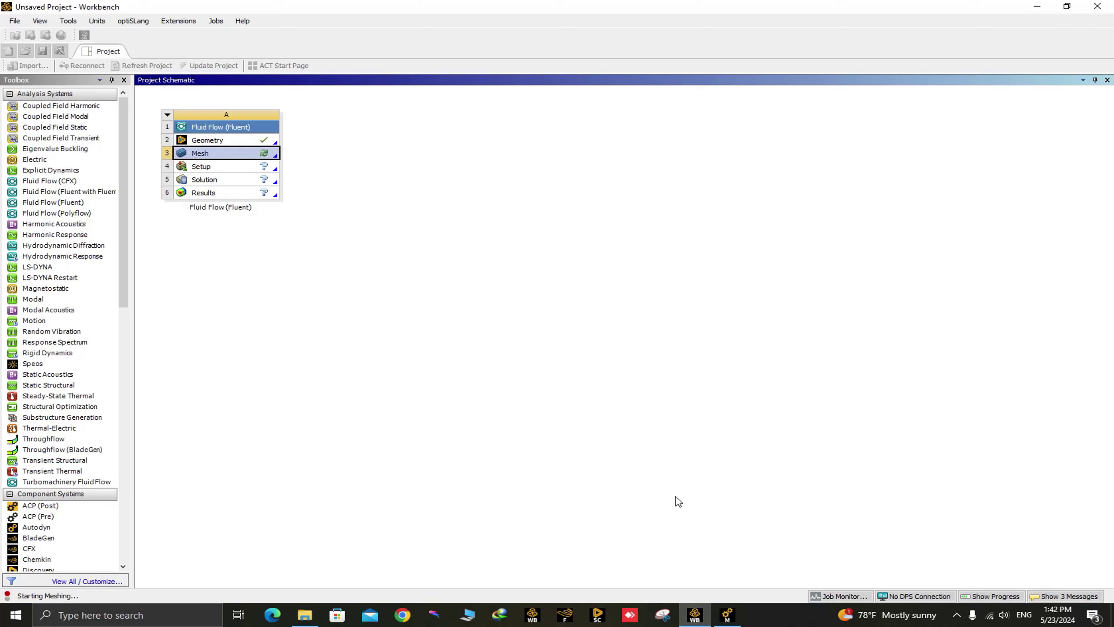
# - View the plate along +Z and select Mesh to show its CFD/Fluent defaults
pyautogui.click(737, 619)
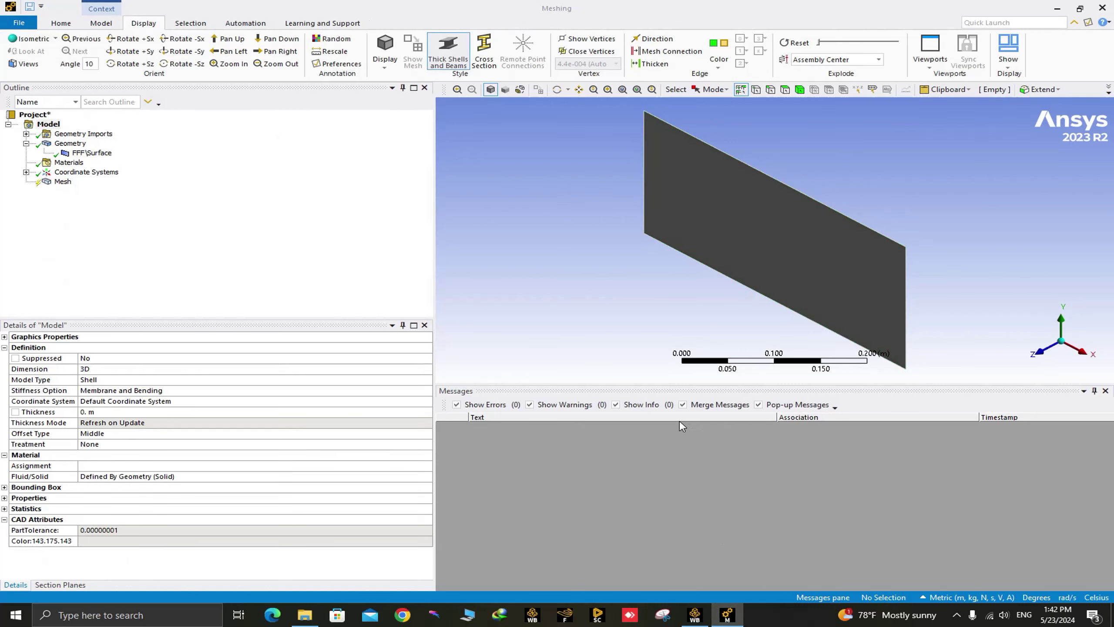
pyautogui.click(1041, 354)
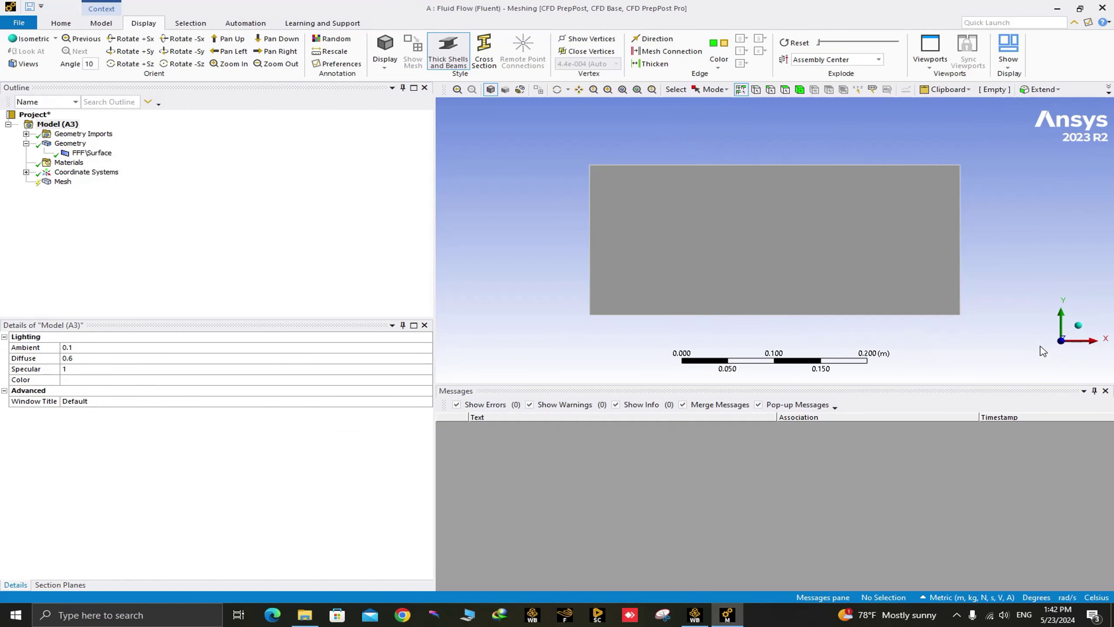
pyautogui.click(66, 182)
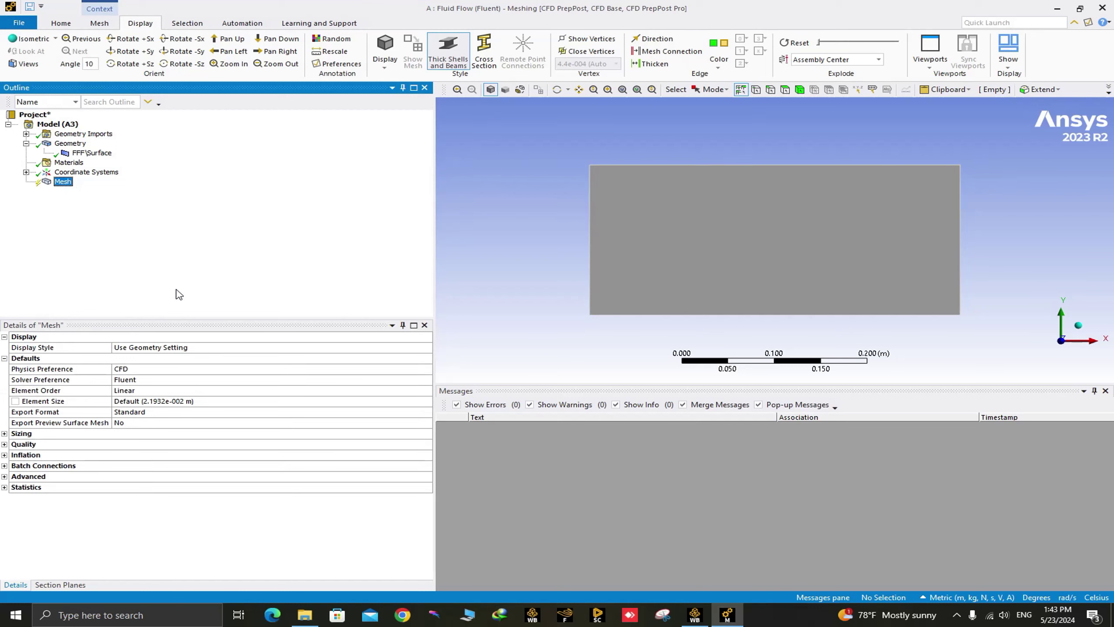
pyautogui.click(599, 230)
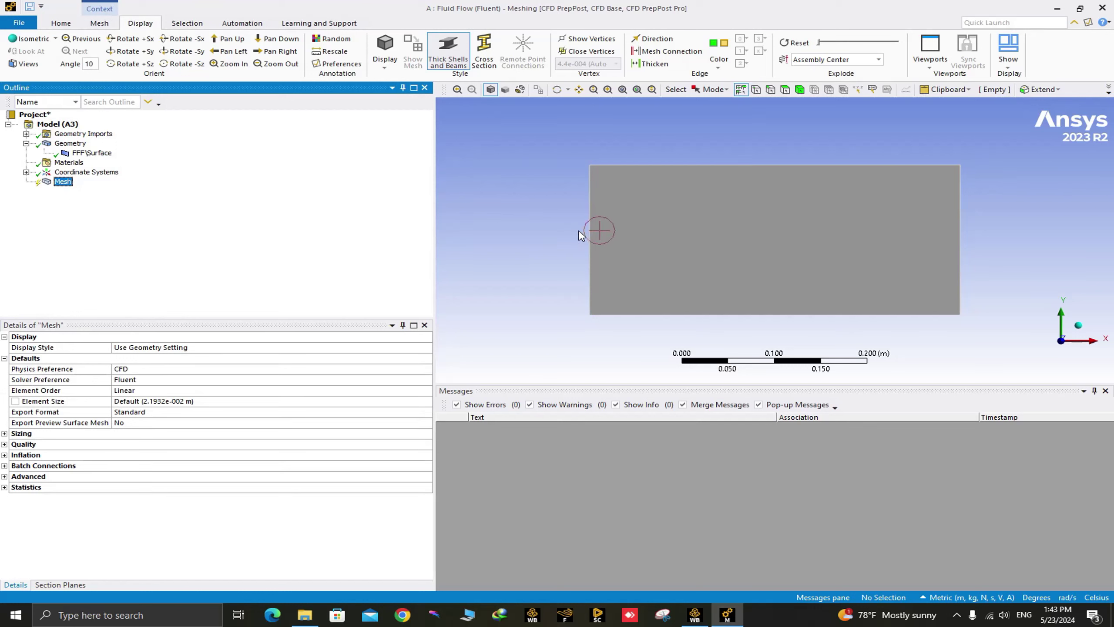
# - Select the plate's top and bottom edges and insert an Edge Sizing on them
pyautogui.click(771, 90)
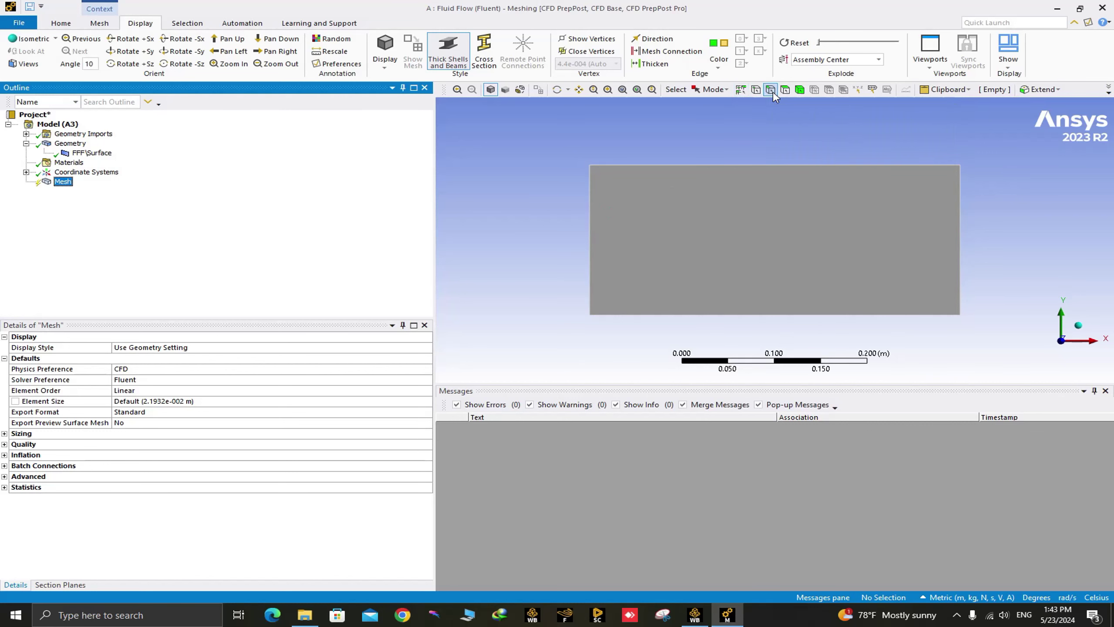
pyautogui.click(727, 164)
pyautogui.keyDown('ctrl'); pyautogui.click(688, 314); pyautogui.keyUp('ctrl')
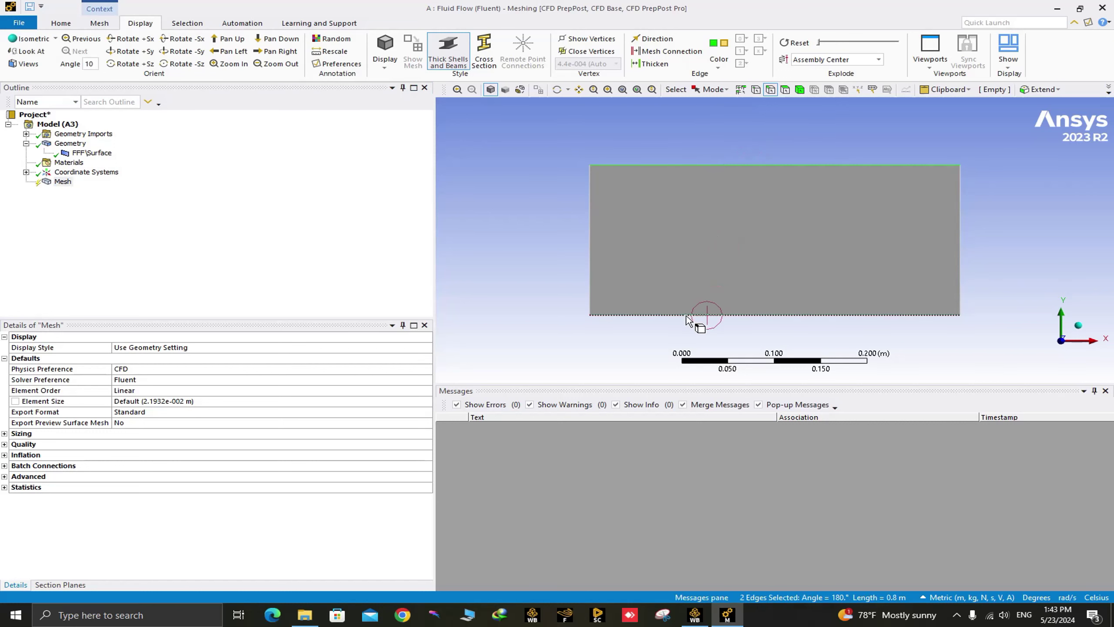
pyautogui.rightClick(688, 316)
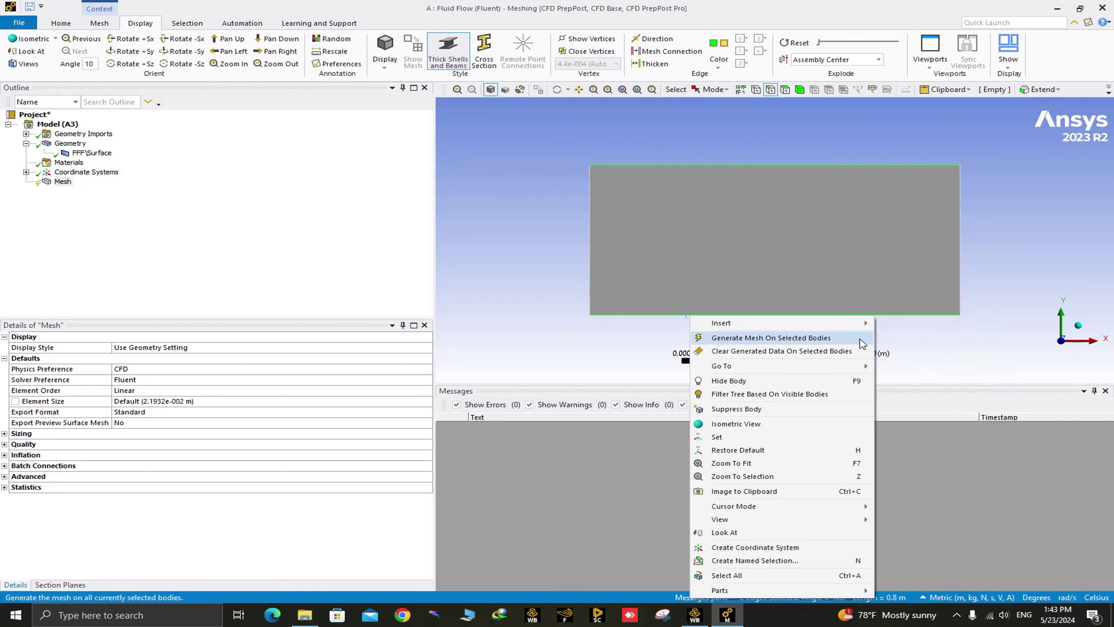
pyautogui.click(892, 325)
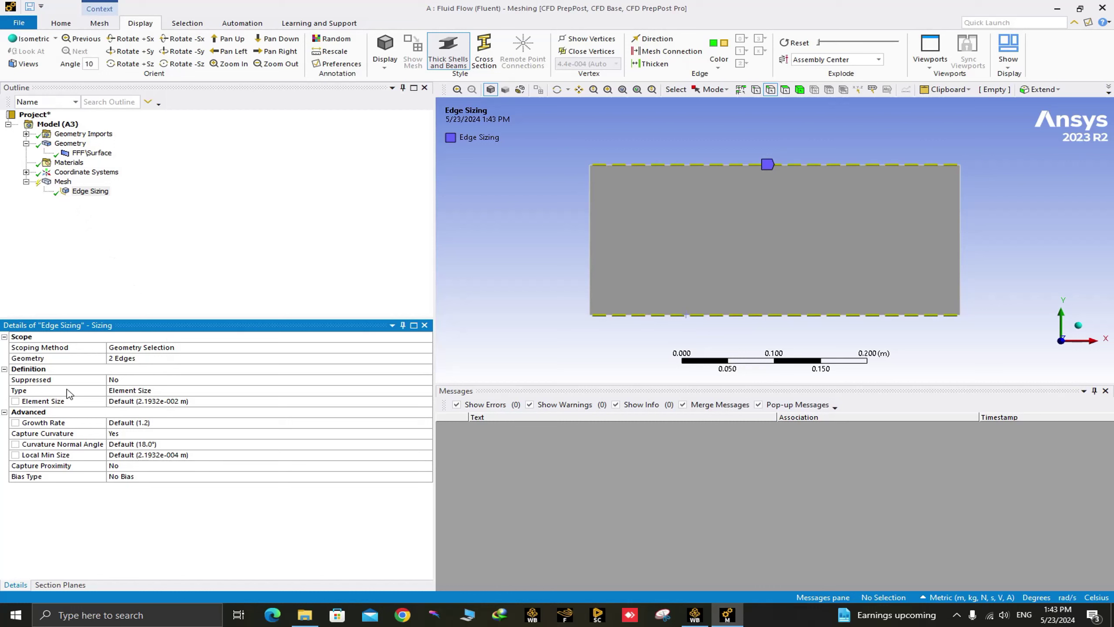
# - Set the sizing to 60 divisions with Hard behavior and curvature capture off
pyautogui.click(425, 391)
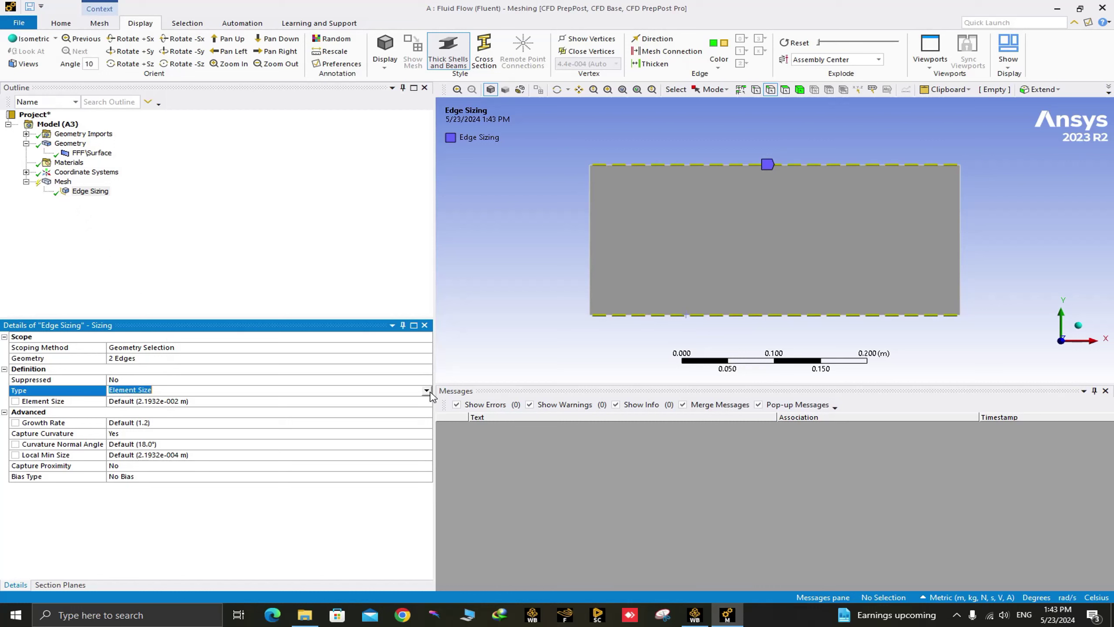
pyautogui.click(426, 390)
pyautogui.click(344, 408)
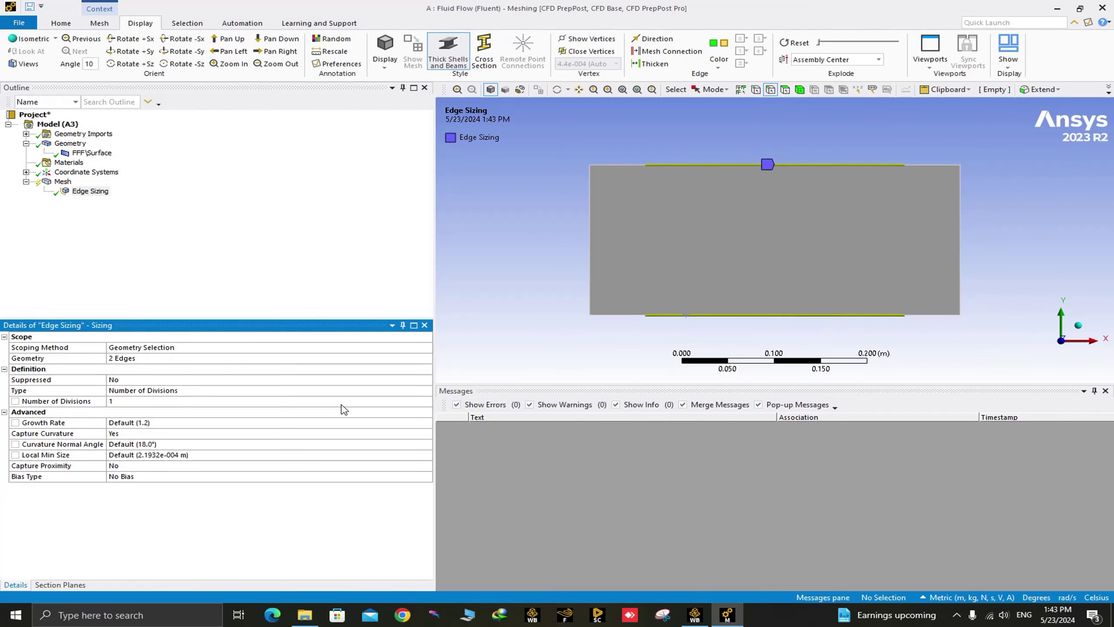
pyautogui.click(122, 402)
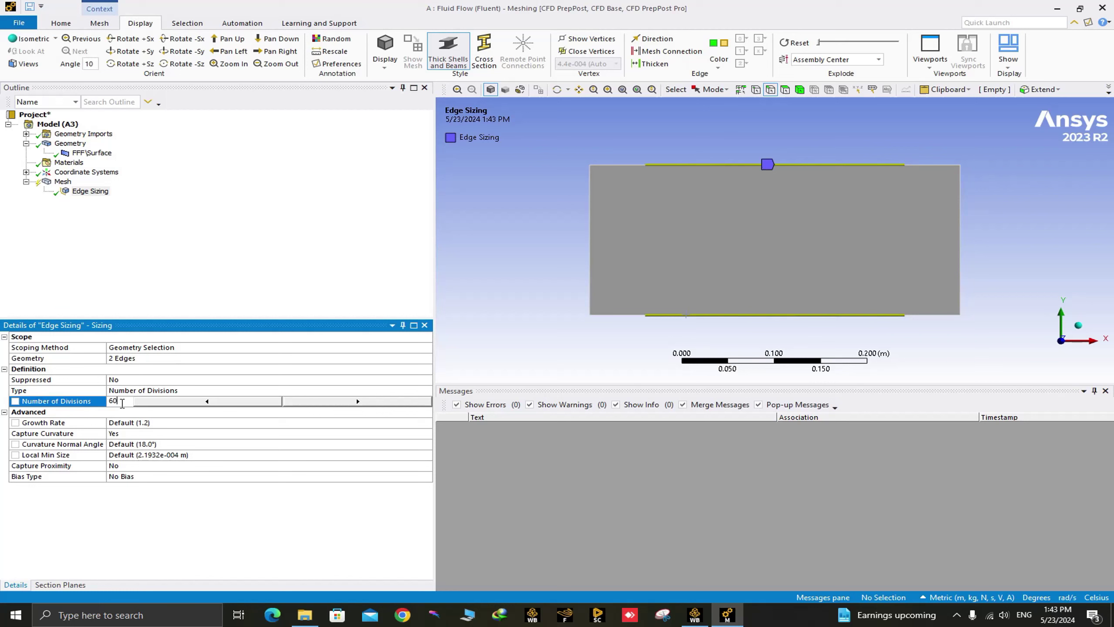
pyautogui.write('60')
pyautogui.press('Return')
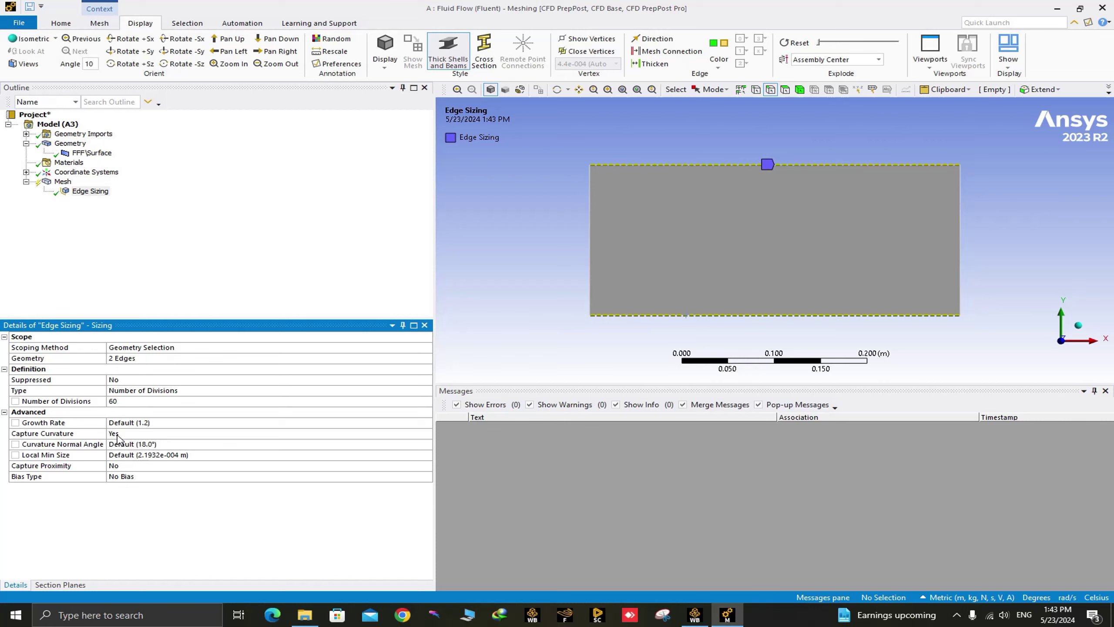
pyautogui.doubleClick(117, 434)
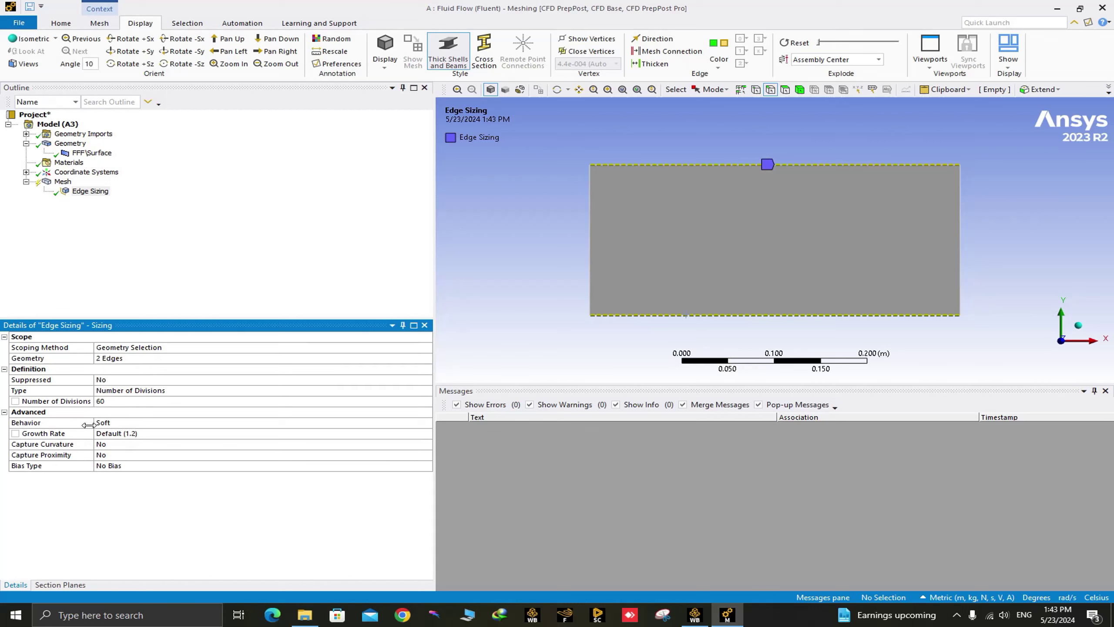
pyautogui.click(138, 423)
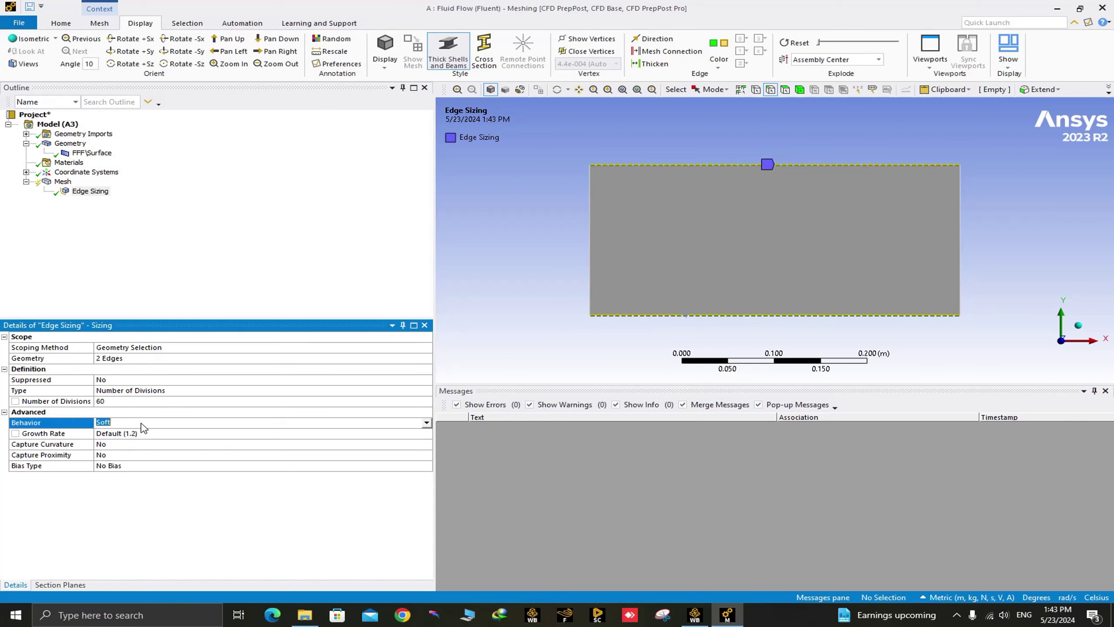
pyautogui.click(427, 423)
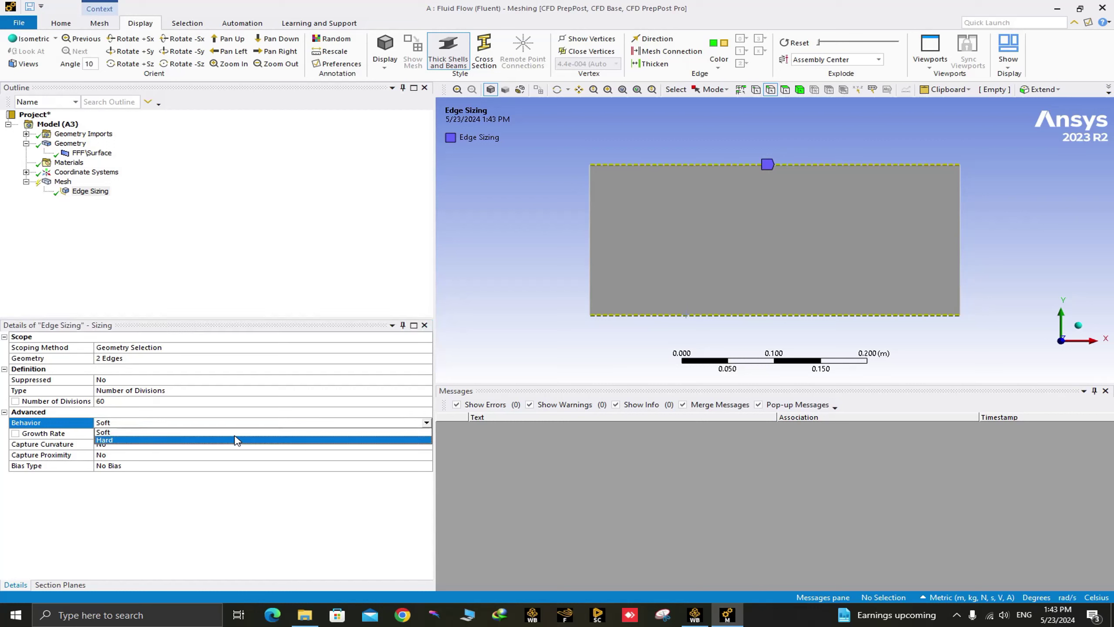
pyautogui.click(194, 444)
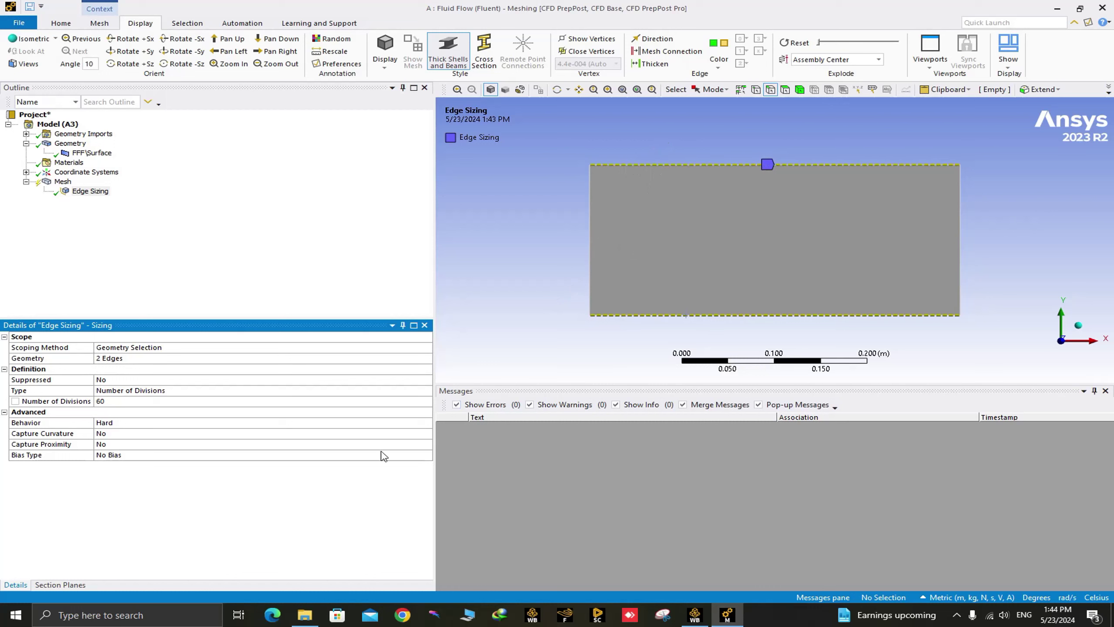
# - Add a second Edge Sizing on the left and right edges with 50 divisions
pyautogui.click(590, 231)
pyautogui.keyDown('ctrl'); pyautogui.click(960, 242); pyautogui.keyUp('ctrl')
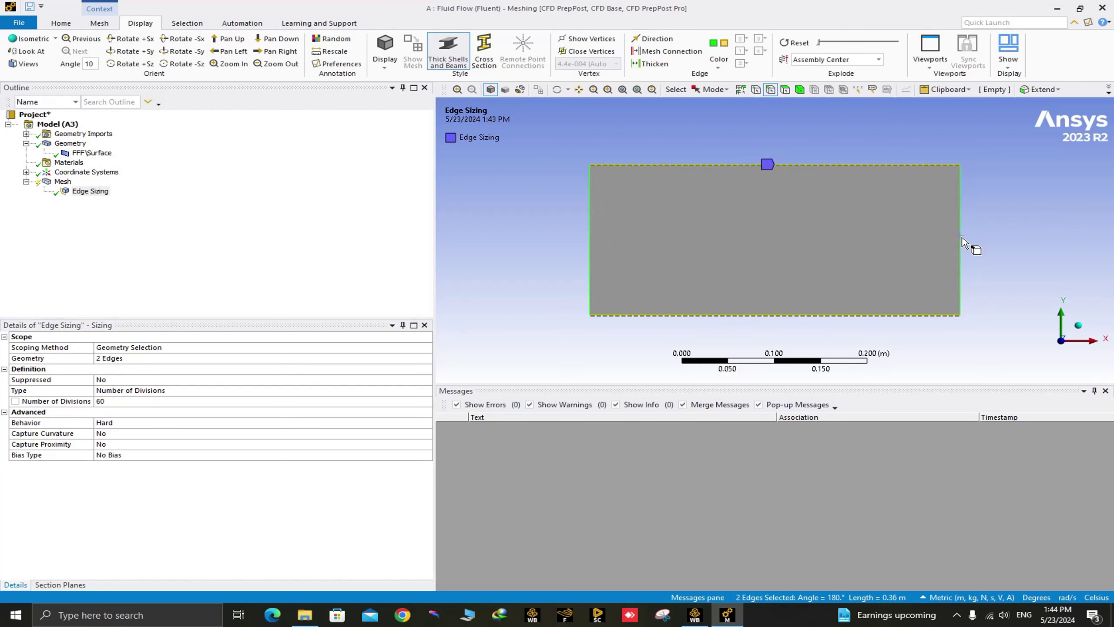
pyautogui.rightClick(962, 242)
pyautogui.moveTo(965, 241)
pyautogui.click(851, 242)
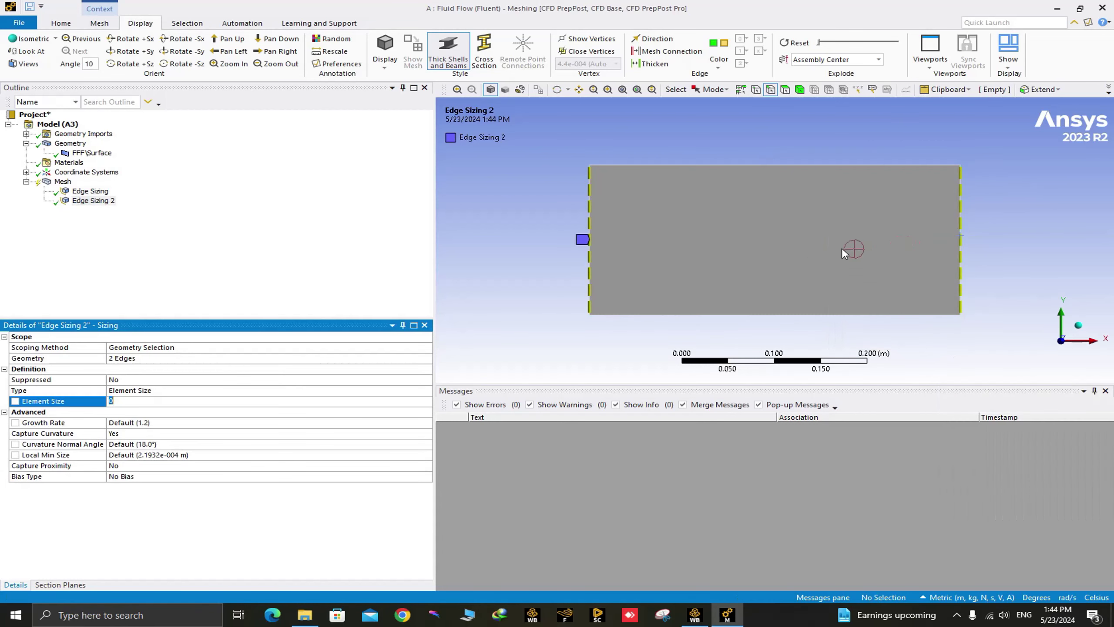
pyautogui.click(427, 391)
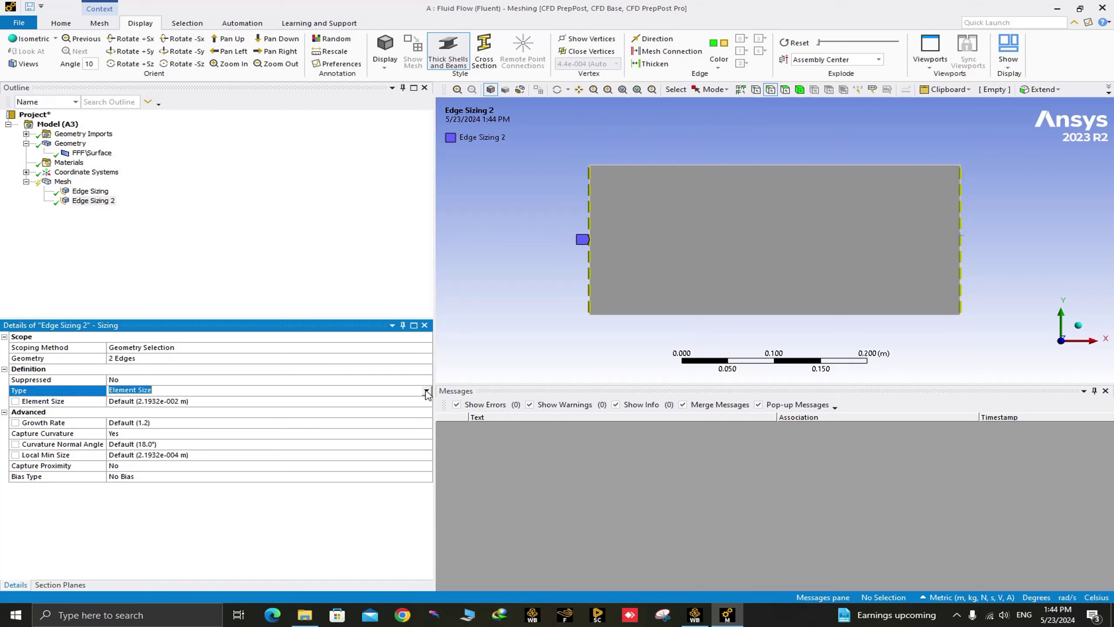
pyautogui.click(427, 391)
pyautogui.click(343, 411)
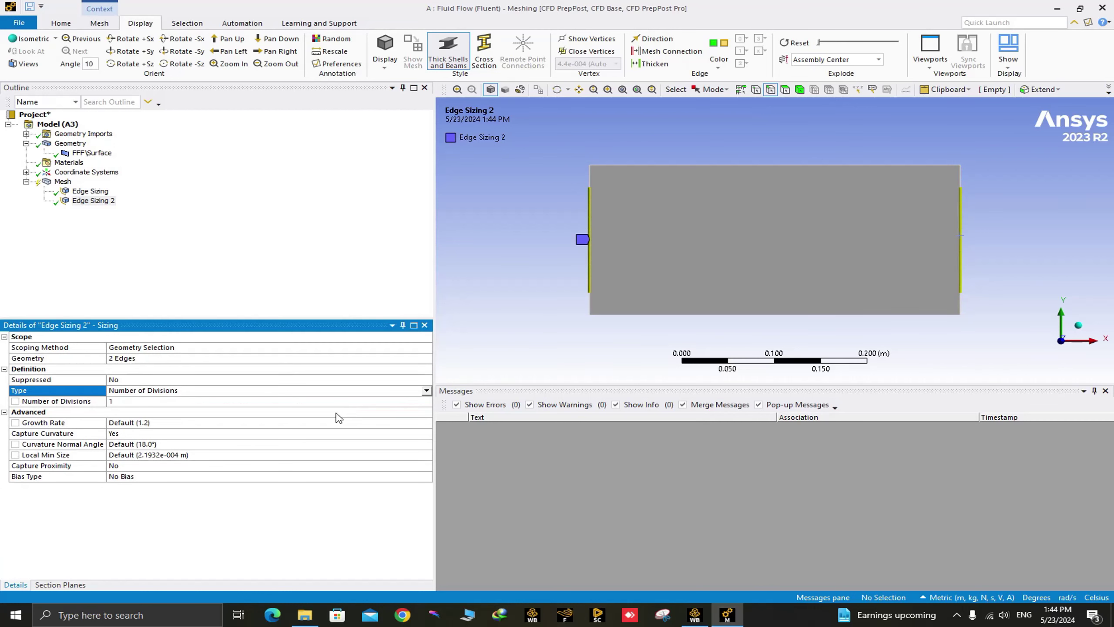
pyautogui.click(118, 404)
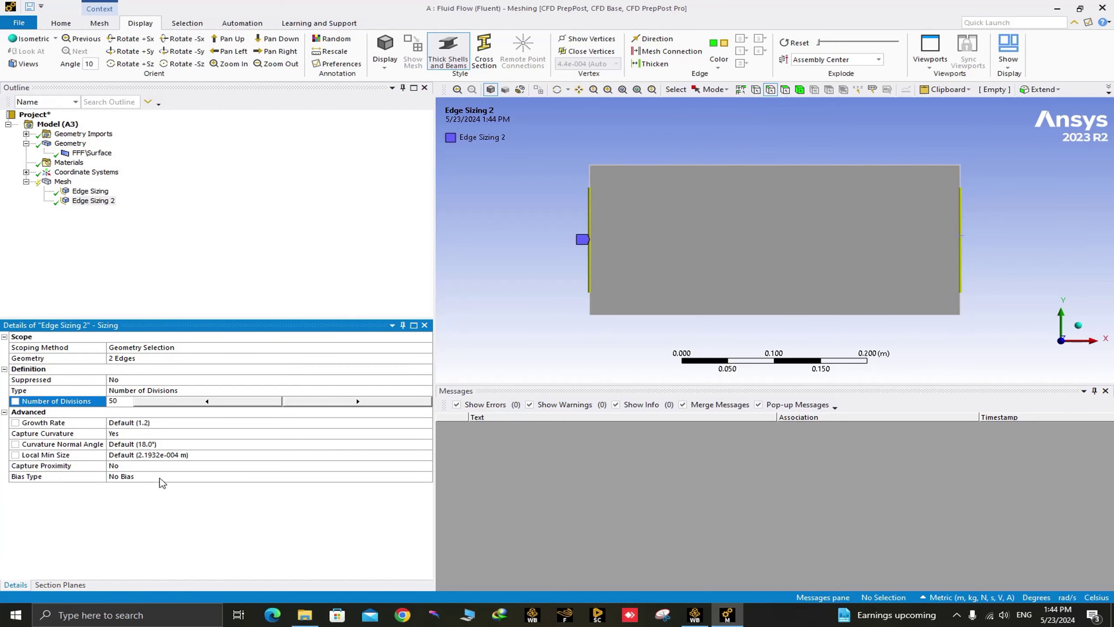
pyautogui.click(314, 481)
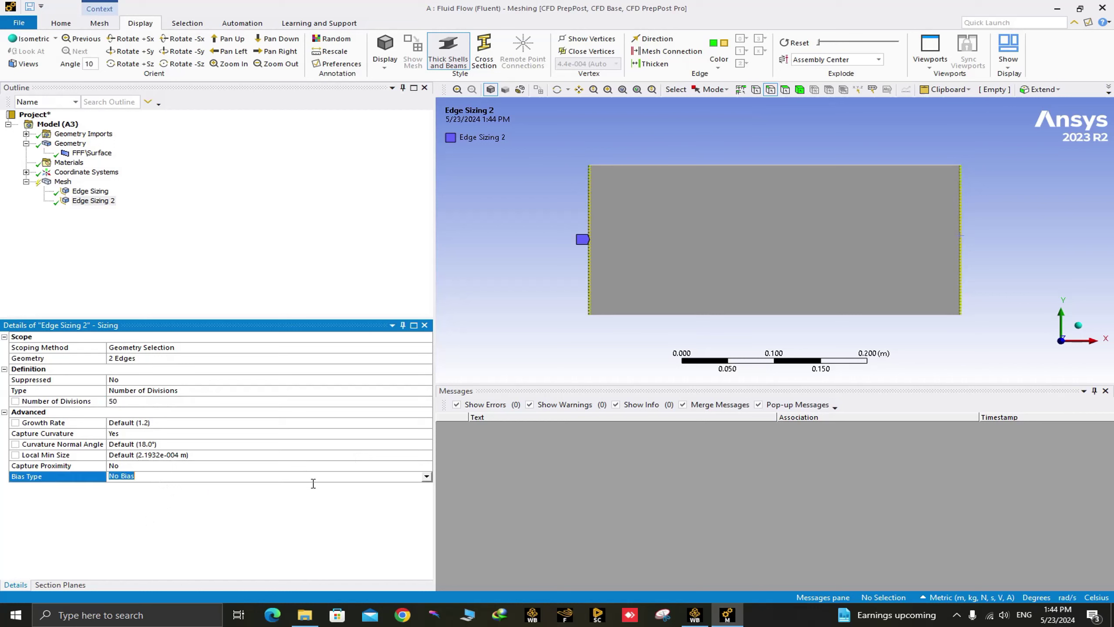
# - Choose a biased spacing pattern with Bias Factor 10.0
pyautogui.click(427, 477)
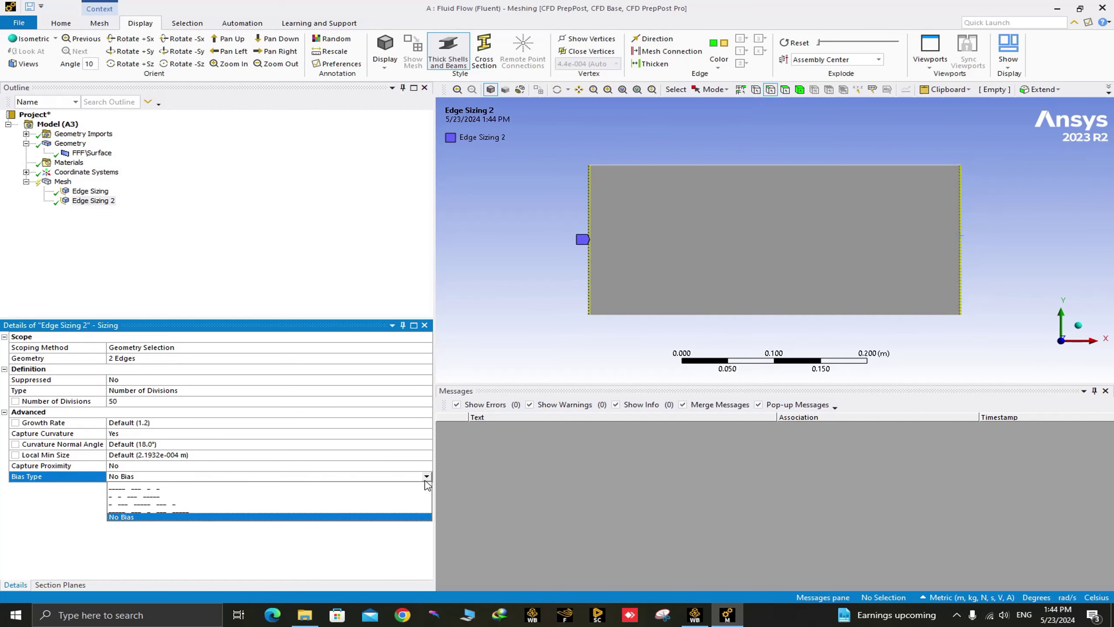
pyautogui.click(146, 502)
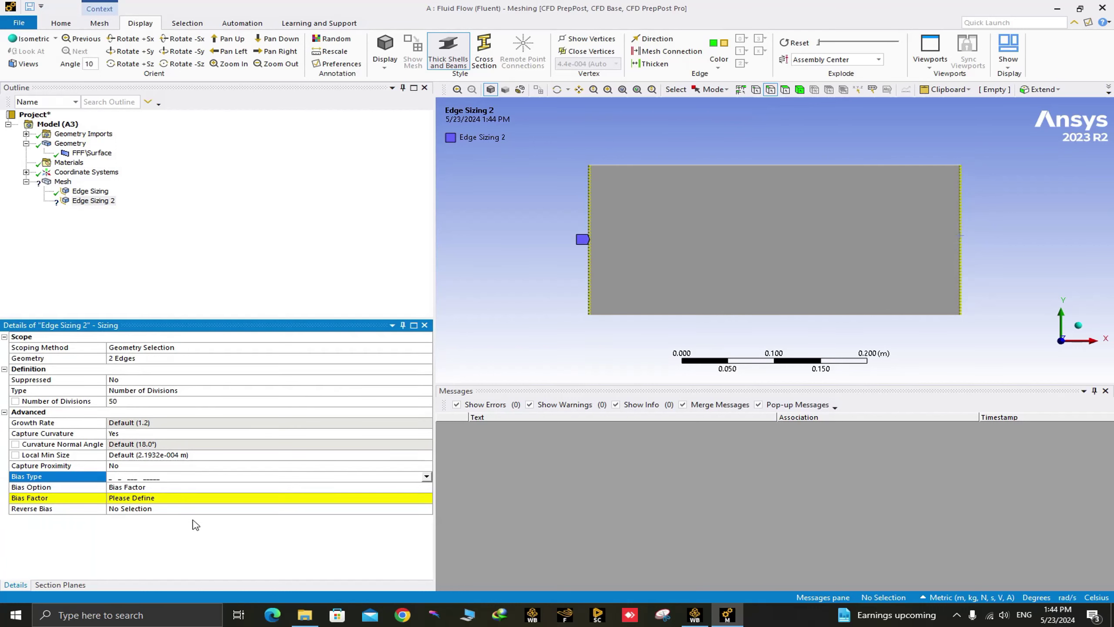
pyautogui.click(152, 500)
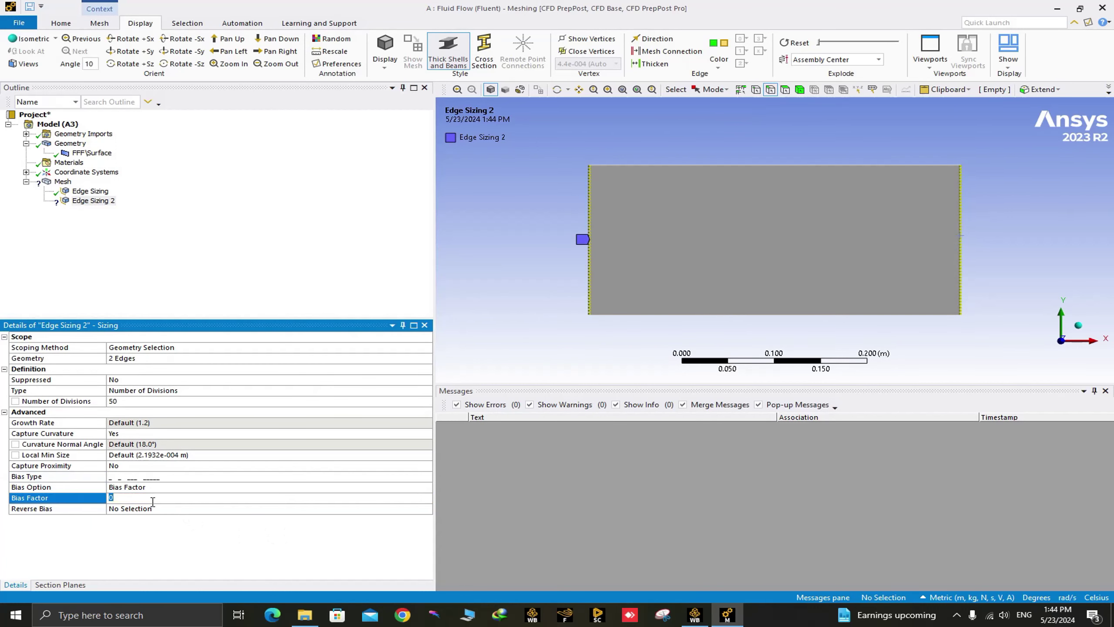
pyautogui.click(165, 545)
# - Apply Reverse Bias to the rectangle's left edge
pyautogui.moveTo(939, 288); pyautogui.dragTo(1016, 335, button='right')
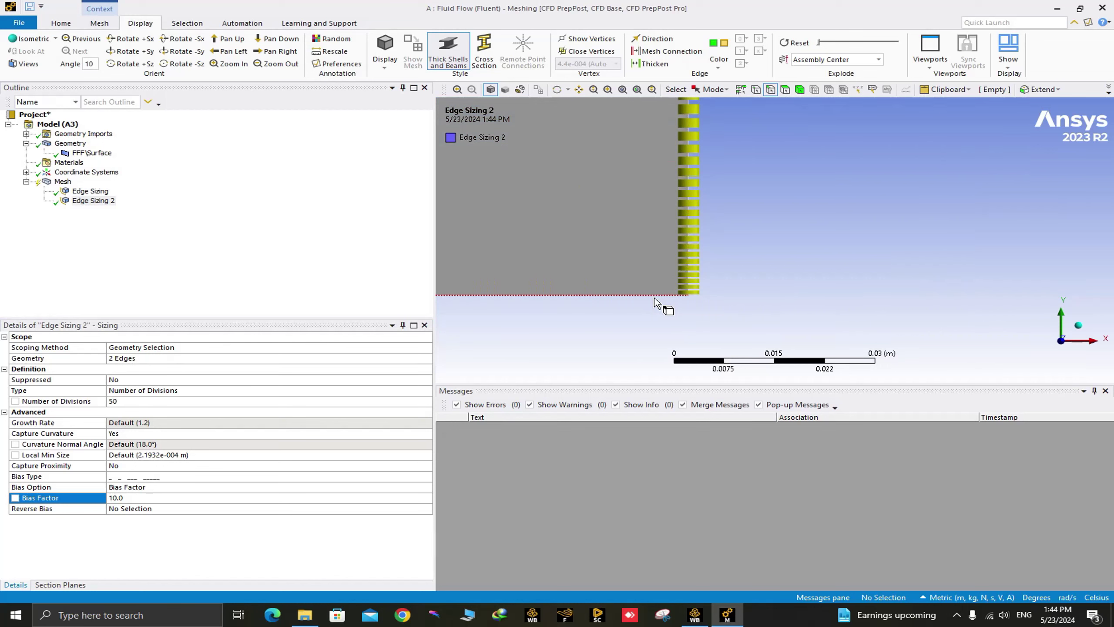
pyautogui.scroll(-2, 727, 258)
pyautogui.scroll(-5, 746, 246)
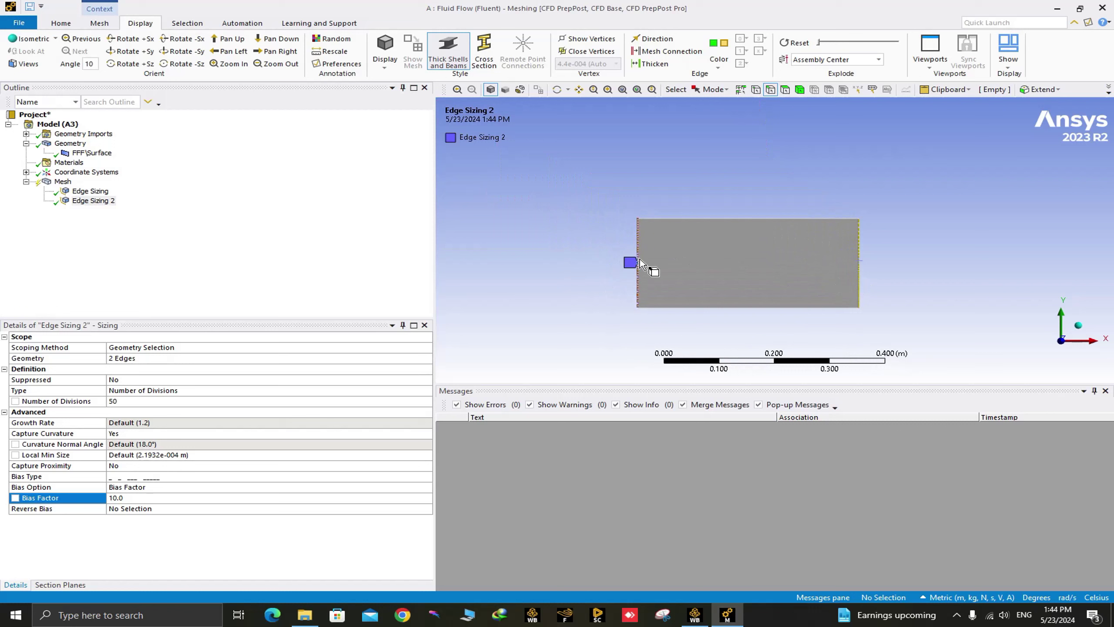
pyautogui.click(638, 294)
pyautogui.click(141, 509)
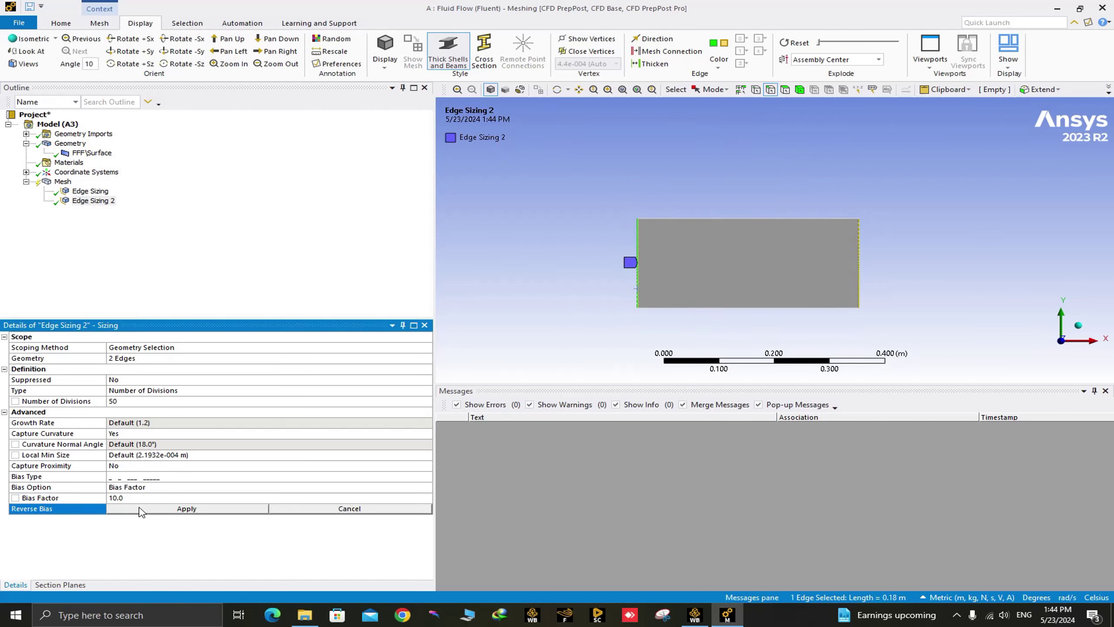
pyautogui.click(195, 509)
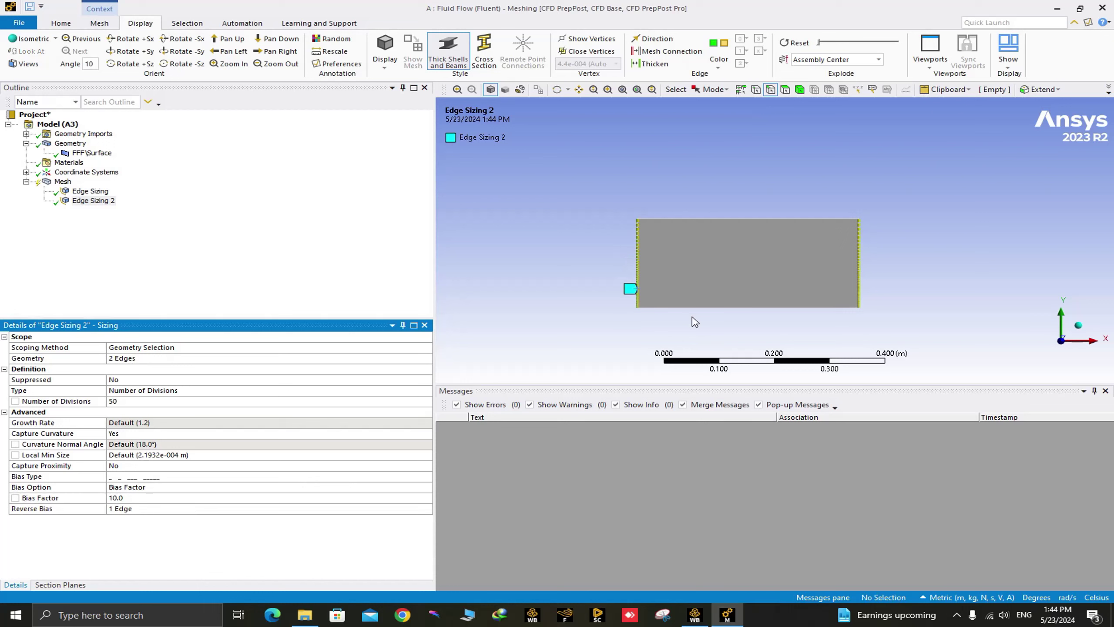
# - Zoom around the rectangle's edges and corners to check the graded spacing
pyautogui.scroll(3, 701, 325)
pyautogui.scroll(-3, 721, 322)
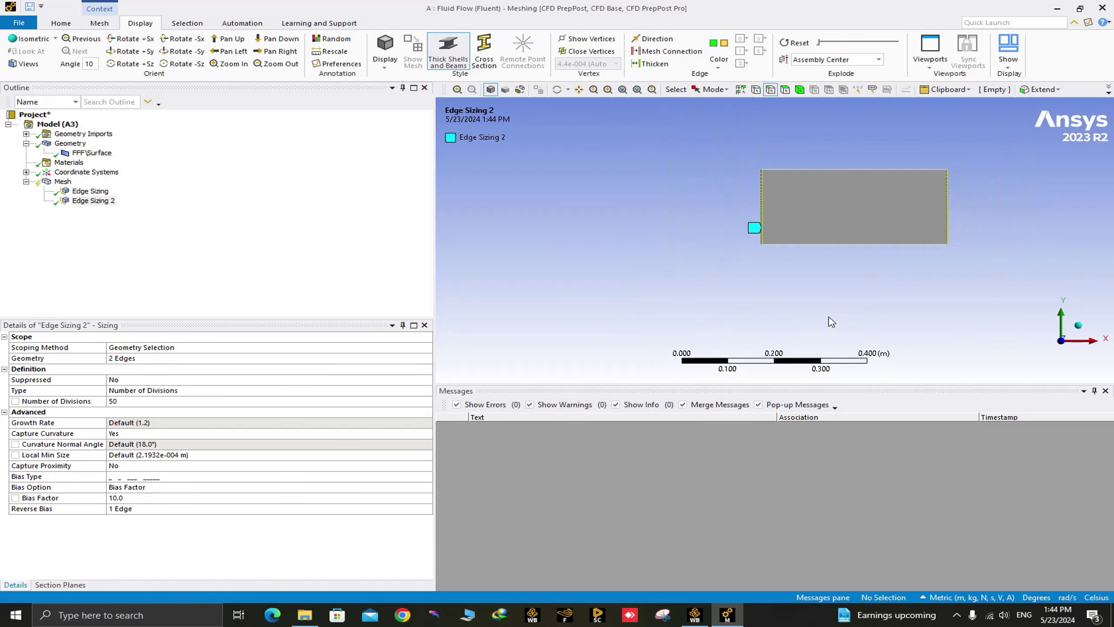
pyautogui.keyDown('ctrl'); pyautogui.moveTo(828, 319); pyautogui.dragTo(741, 304, button='middle'); pyautogui.keyUp('ctrl')
pyautogui.moveTo(815, 185); pyautogui.dragTo(851, 277, button='right')
pyautogui.scroll(-8, 707, 221)
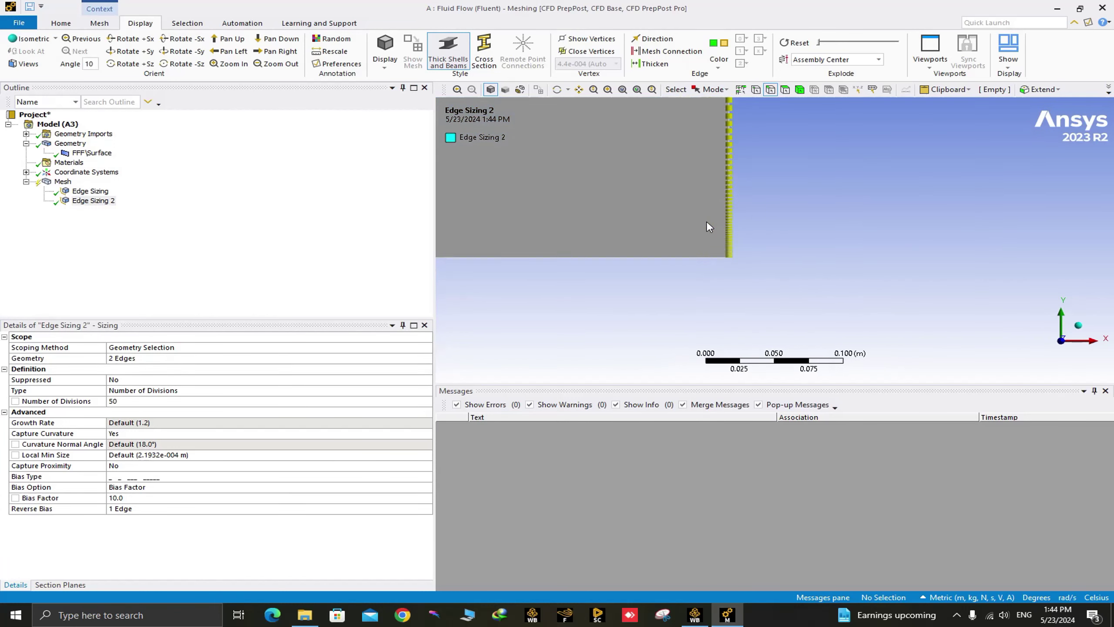
pyautogui.keyDown('ctrl'); pyautogui.moveTo(707, 223); pyautogui.dragTo(727, 267, button='middle'); pyautogui.keyUp('ctrl')
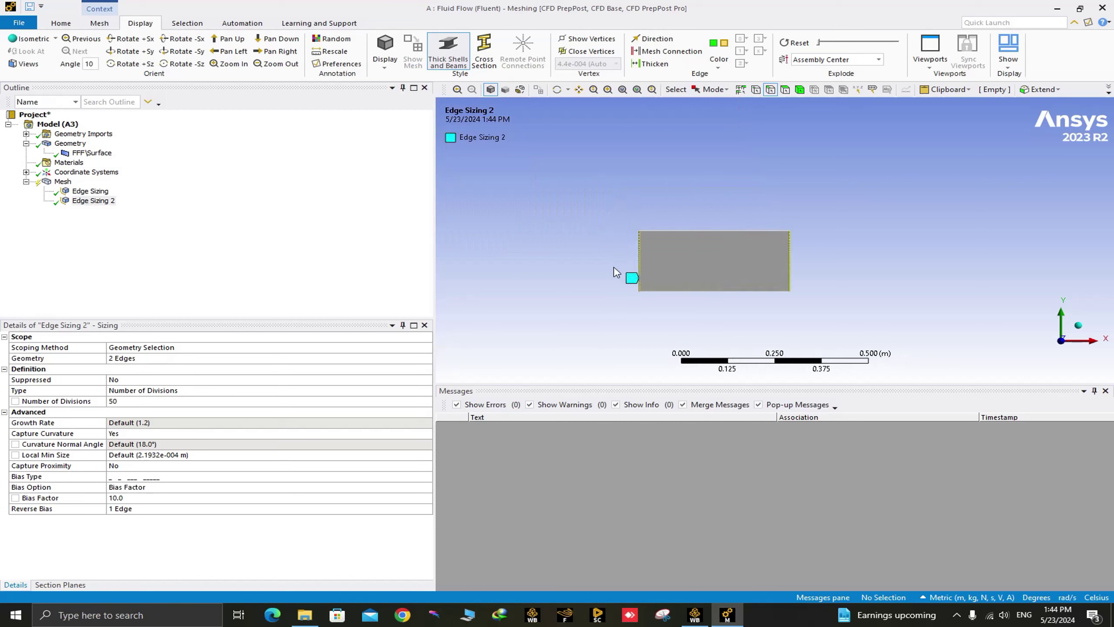
pyautogui.moveTo(621, 278); pyautogui.dragTo(683, 316, button='right')
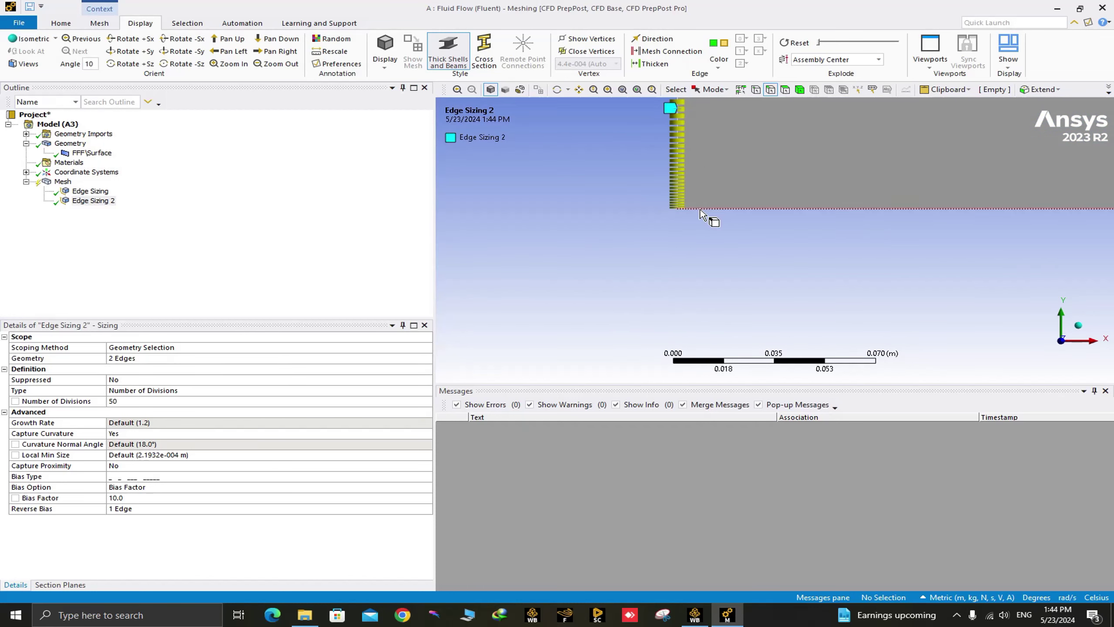
pyautogui.scroll(-5, 693, 218)
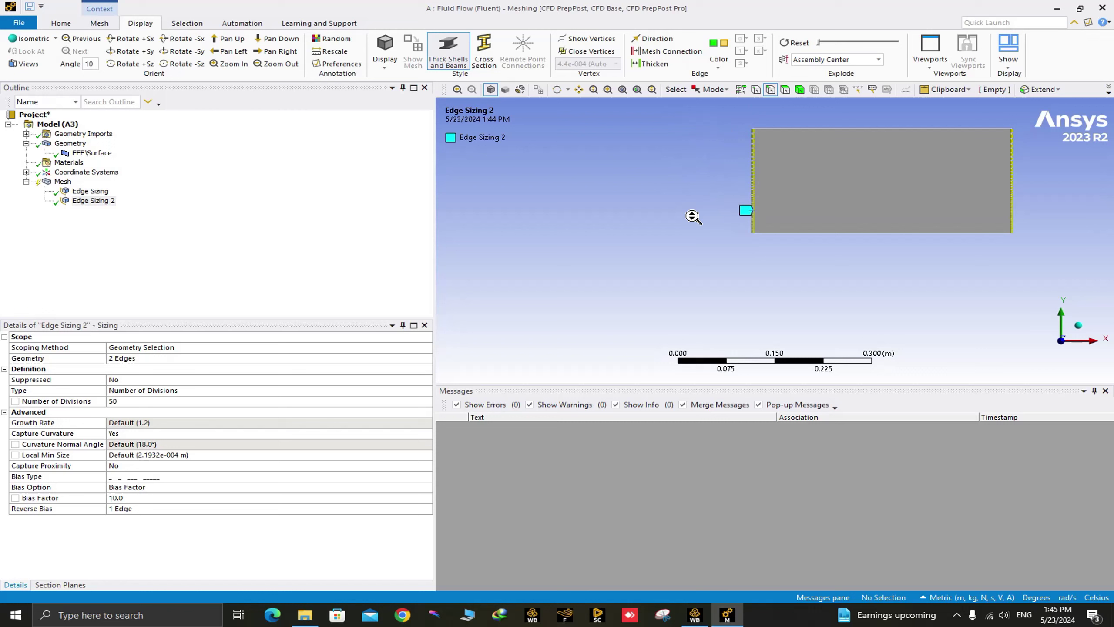
pyautogui.click(262, 557)
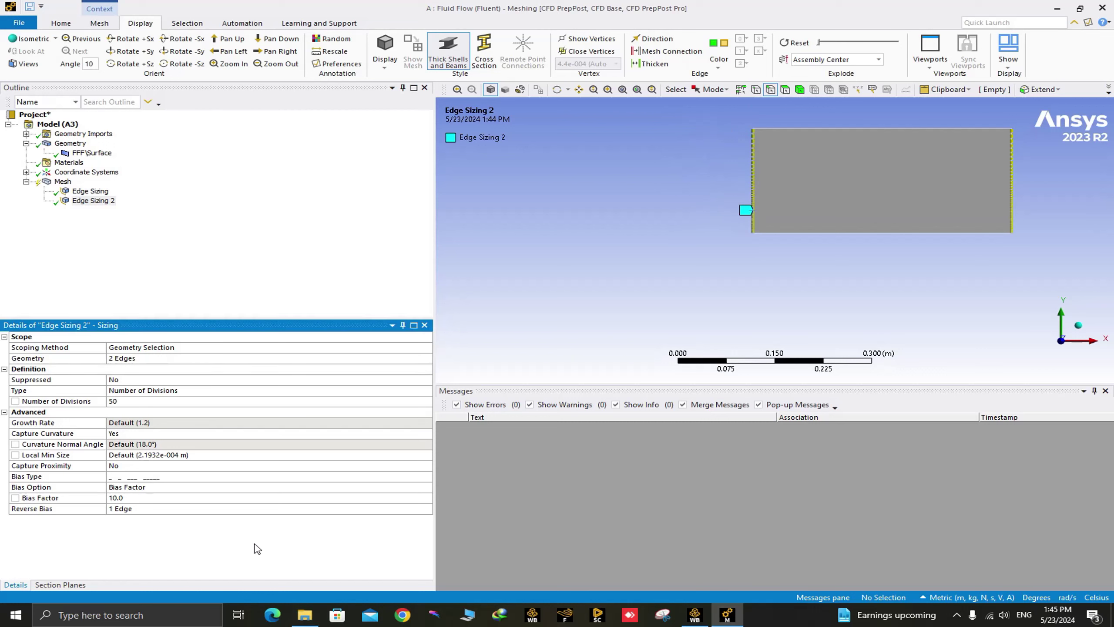
# - Insert a Face Meshing control under Mesh and apply it to the rectangle's face
pyautogui.click(115, 275)
pyautogui.click(64, 181)
pyautogui.rightClick(64, 182)
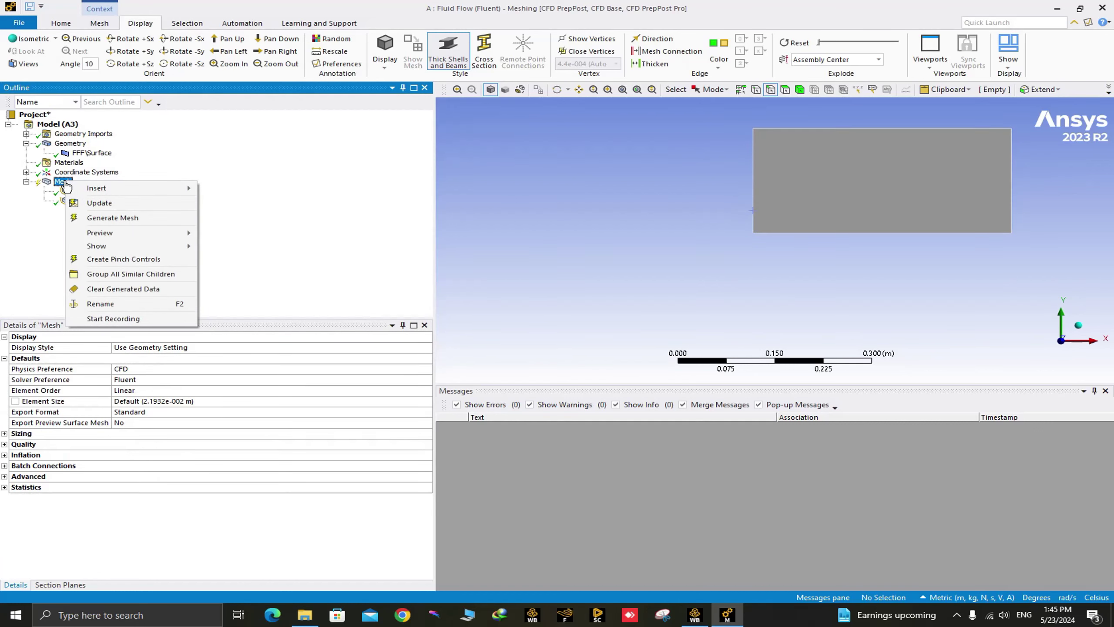
pyautogui.moveTo(147, 195)
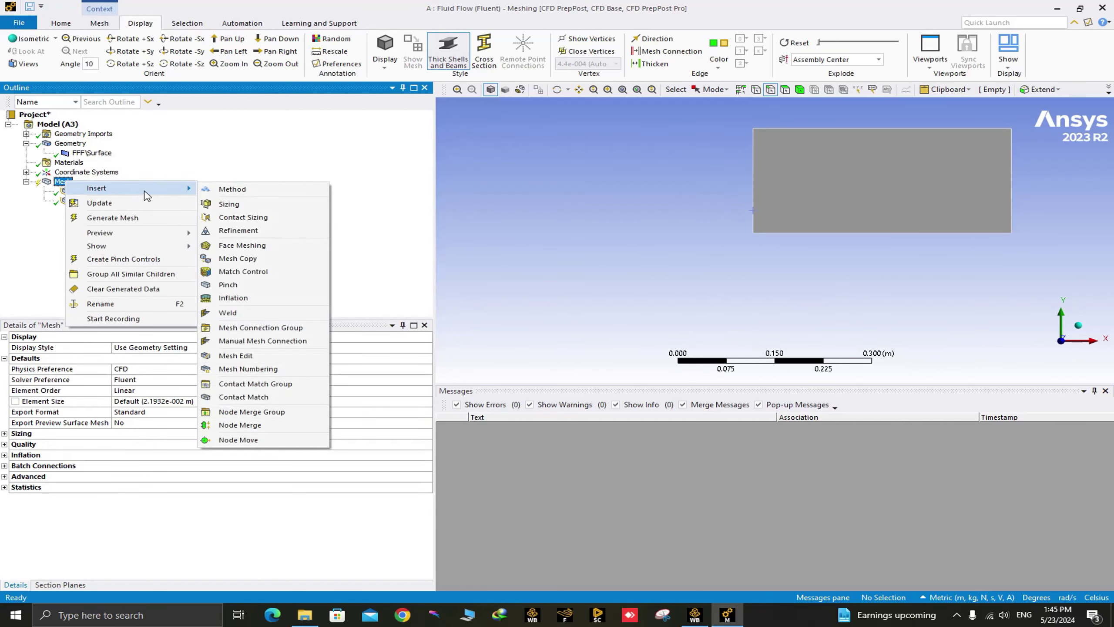
pyautogui.click(242, 245)
pyautogui.click(873, 193)
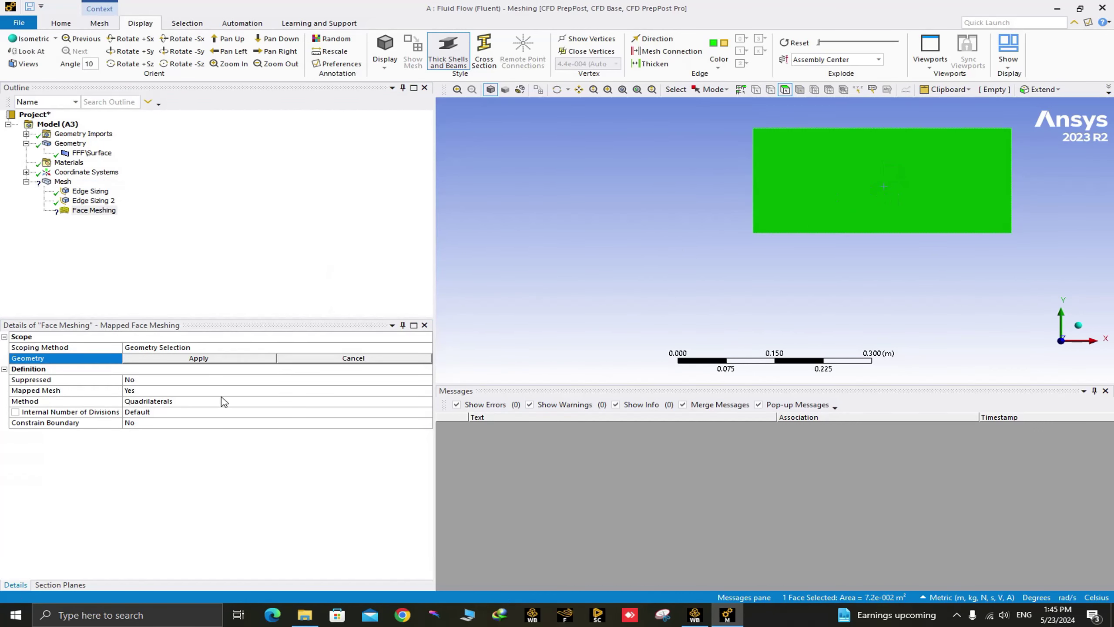
pyautogui.click(199, 358)
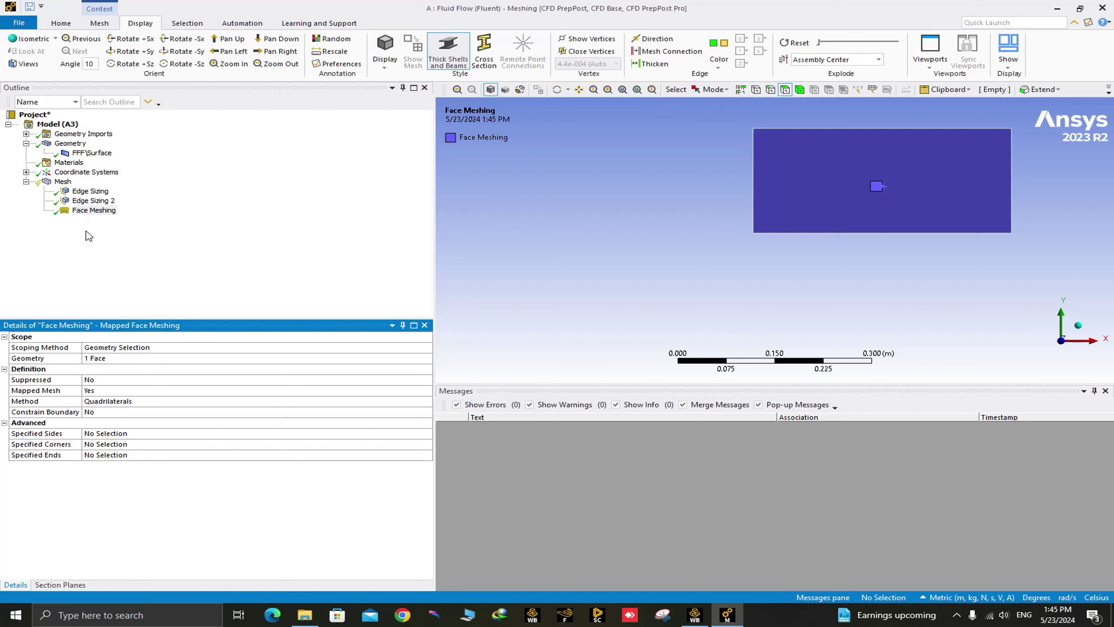
# - Generate the mesh and zoom in on the graded quads near the bottom wall
pyautogui.rightClick(67, 188)
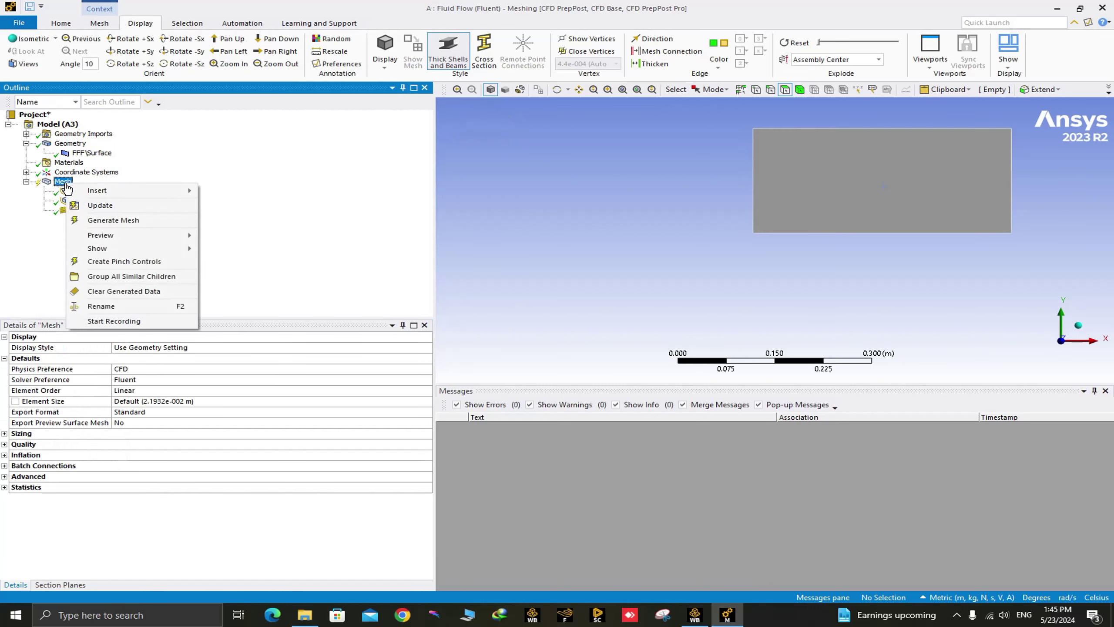
pyautogui.click(122, 223)
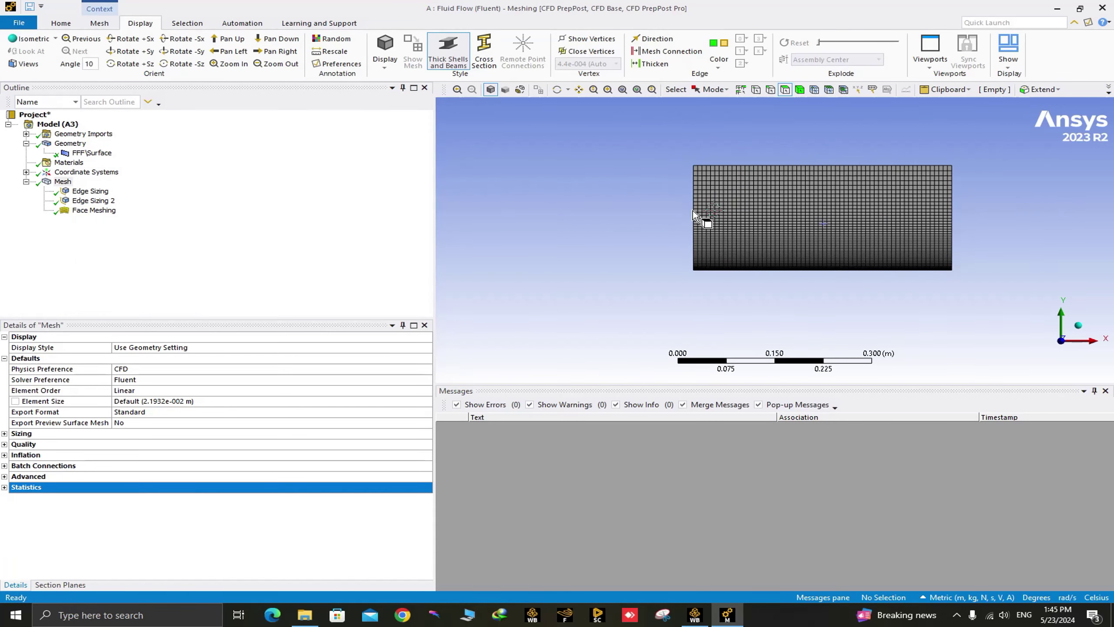
pyautogui.moveTo(678, 207); pyautogui.dragTo(768, 290, button='right')
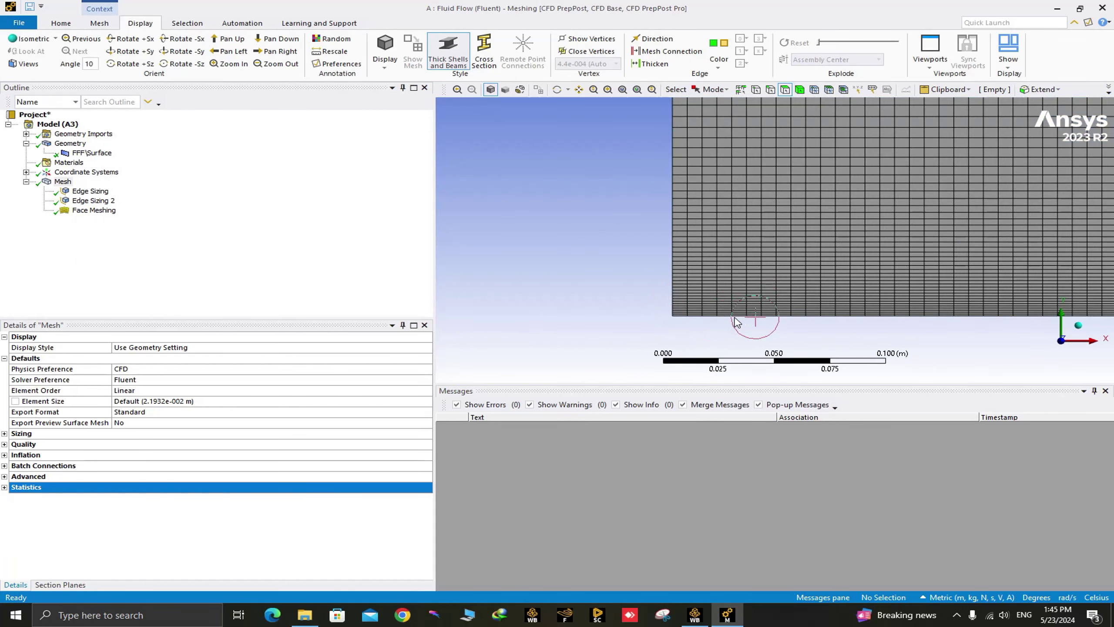
pyautogui.scroll(-5, 702, 286)
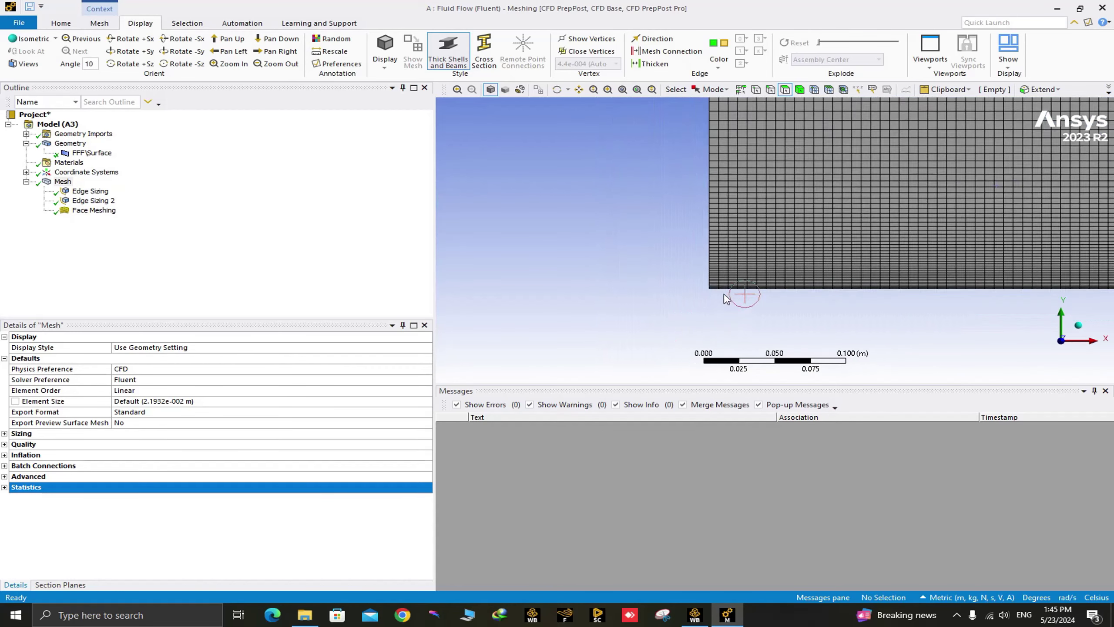
pyautogui.keyDown('ctrl'); pyautogui.moveTo(750, 275); pyautogui.dragTo(707, 317, button='middle'); pyautogui.keyUp('ctrl')
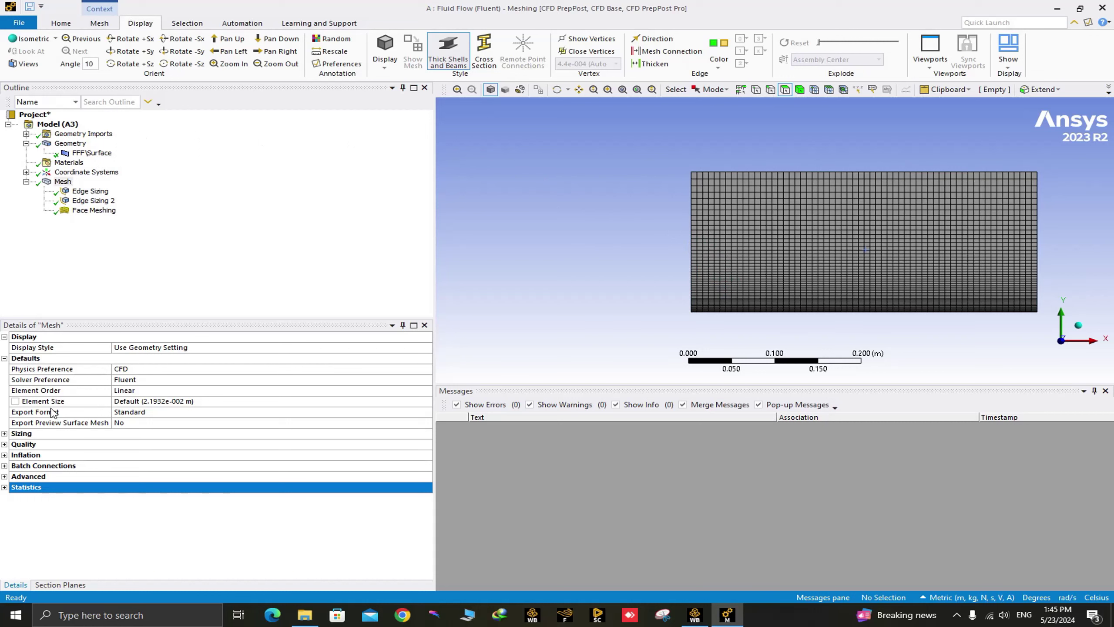
# - Expand the mesh Statistics to confirm 3111 nodes and 3000 elements
pyautogui.click(5, 488)
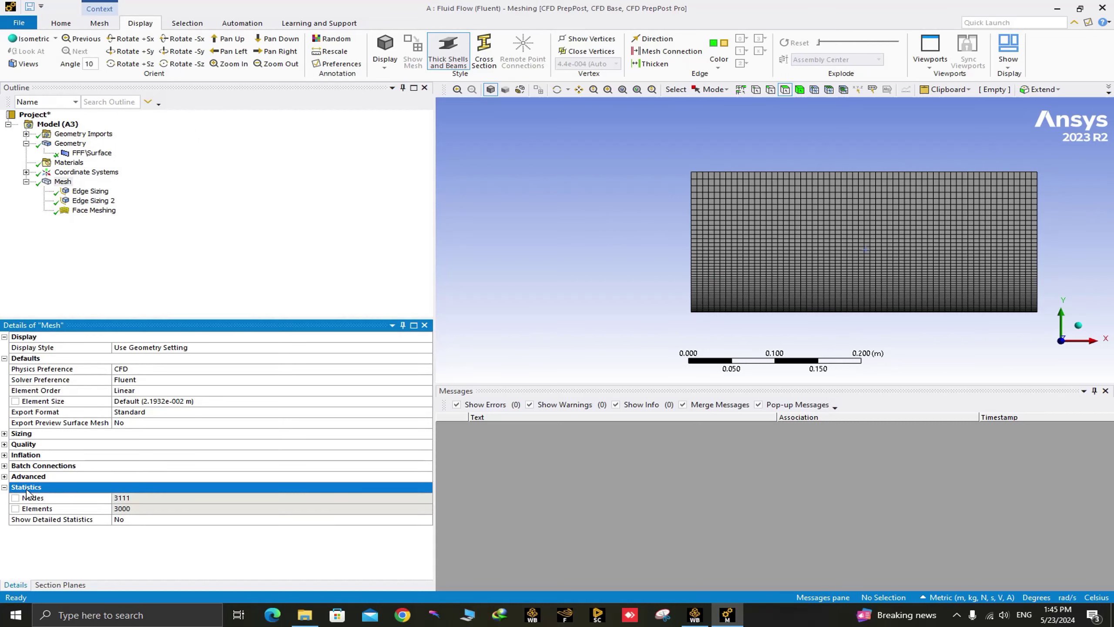